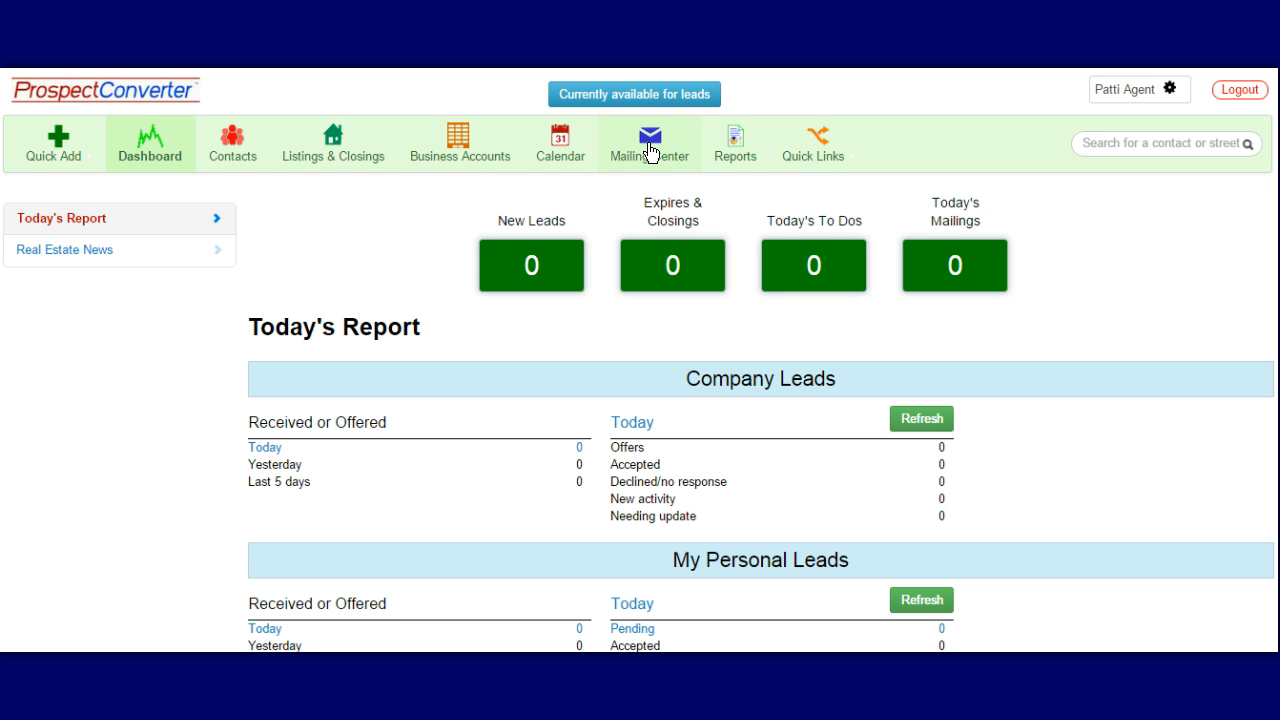
Open the Mailing Piece Library in the Mailing Center and look over the listed mailing pieces
{"action": "left_click", "coordinate": [650, 158]}
{"action": "left_click", "coordinate": [656, 152]}
{"action": "left_click", "coordinate": [655, 151]}
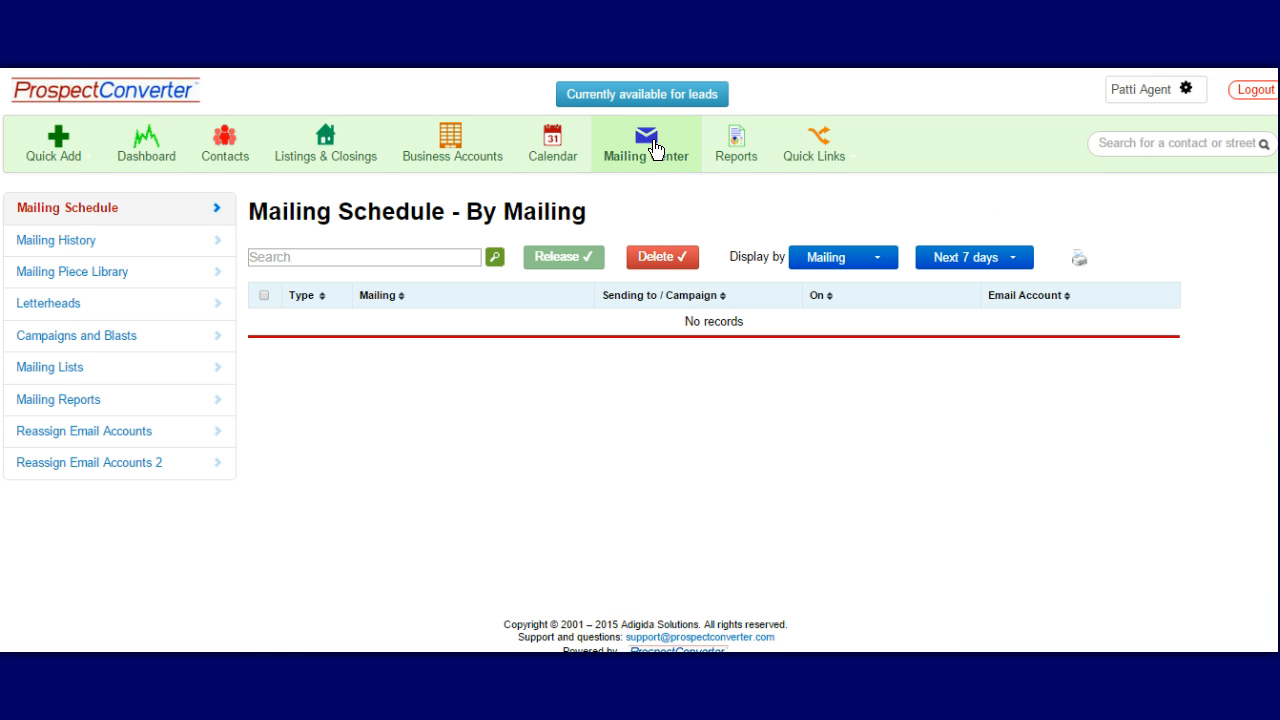
{"action": "left_click", "coordinate": [87, 280]}
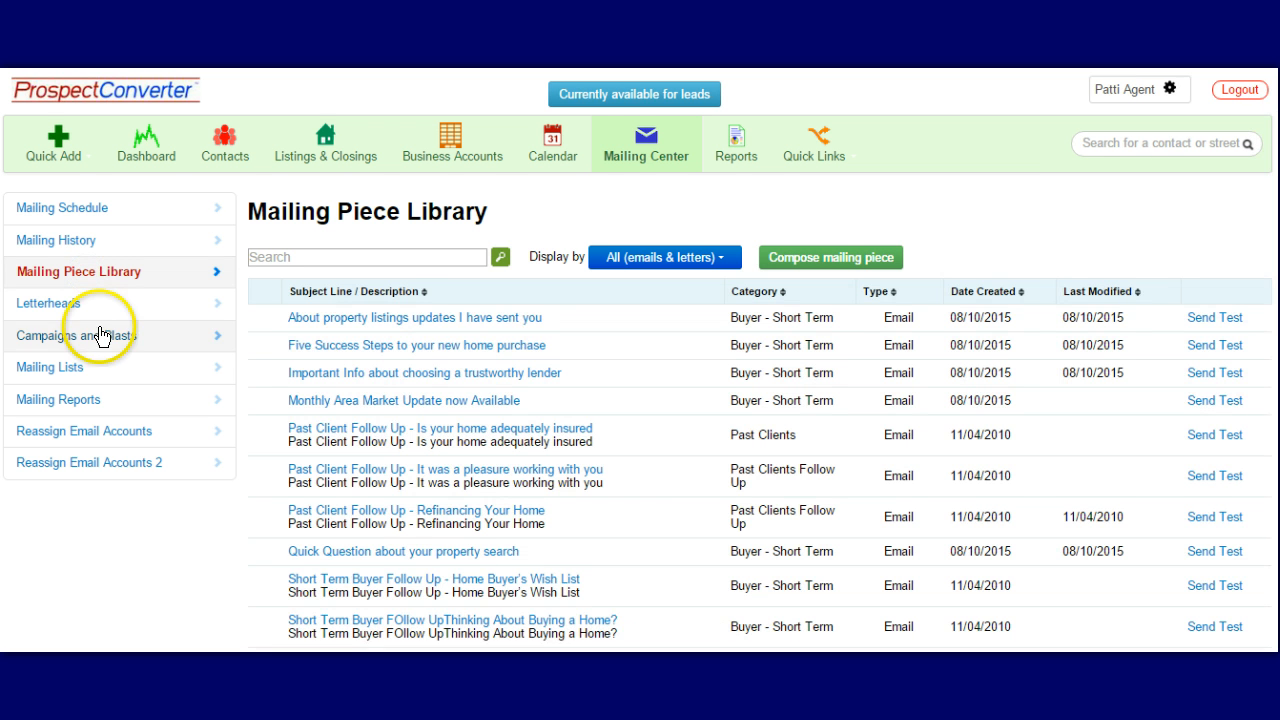
{"action": "scroll", "coordinate": [603, 437], "scroll_direction": "down", "scroll_amount": 5}
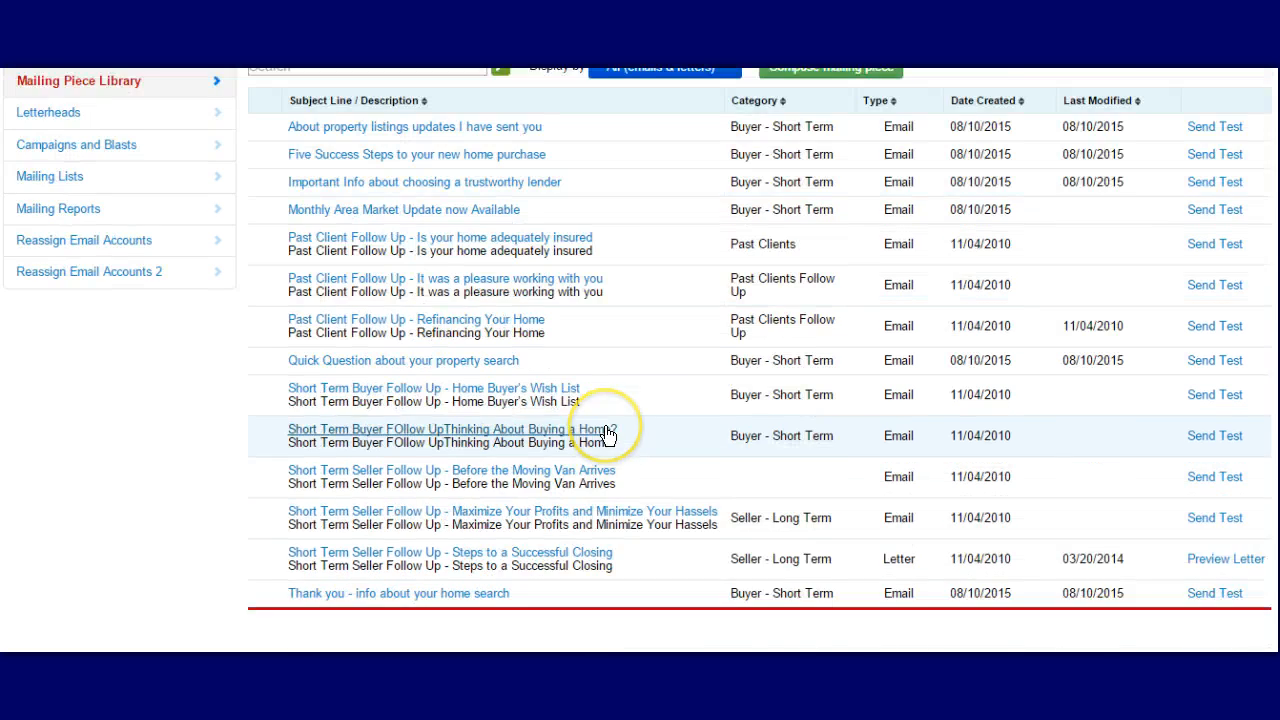
{"action": "scroll", "coordinate": [603, 437], "scroll_direction": "up", "scroll_amount": 4}
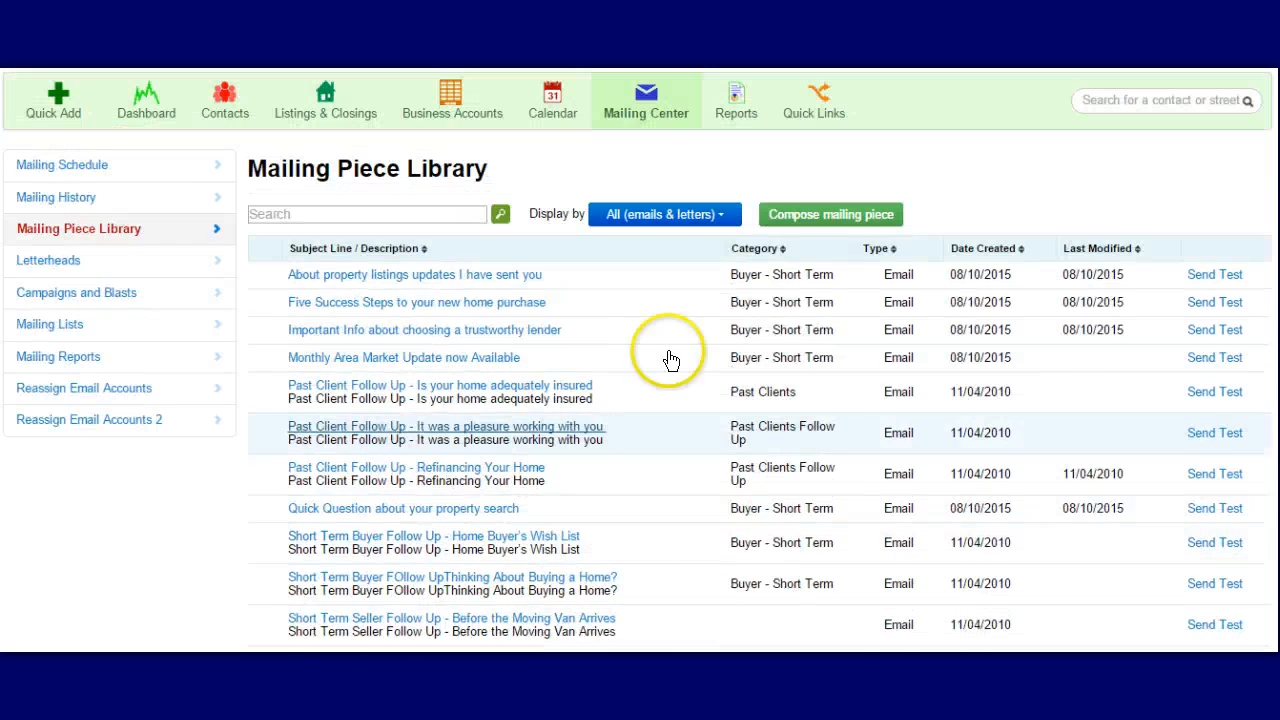
Start composing a new email mailing piece with the subject line "About your Arizona home search"
{"action": "left_click", "coordinate": [840, 216]}
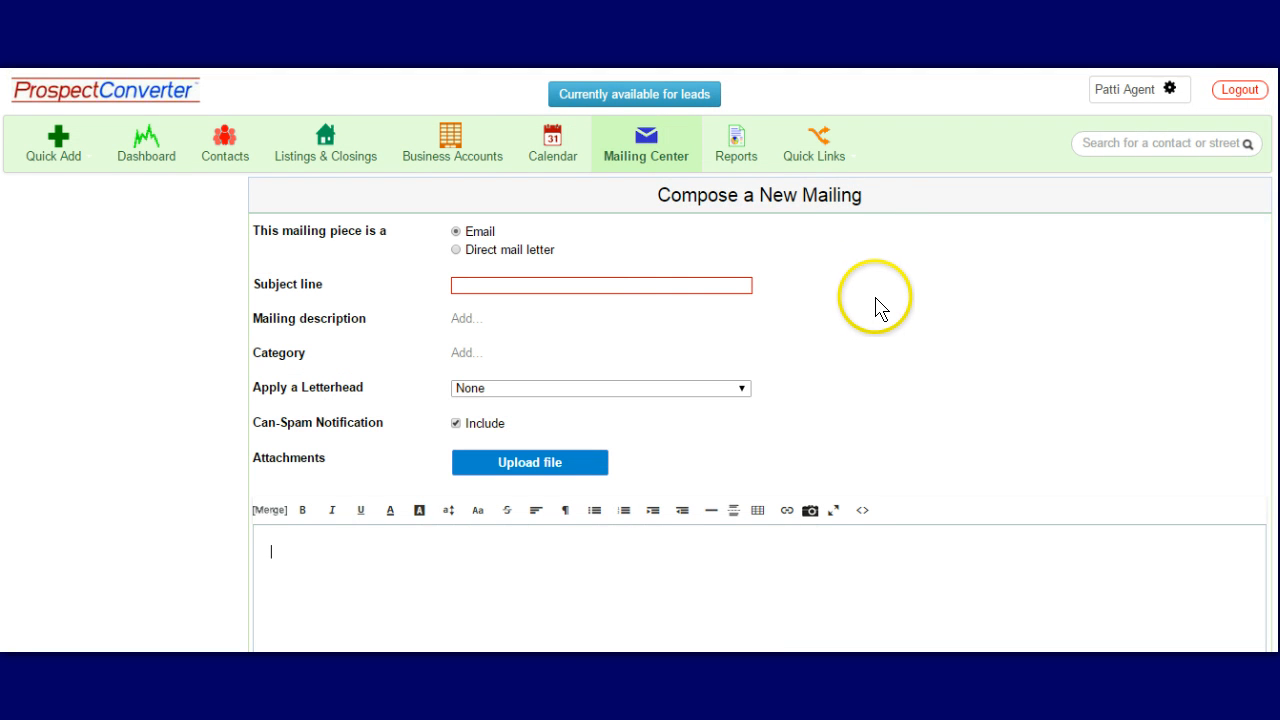
{"action": "left_click", "coordinate": [687, 285]}
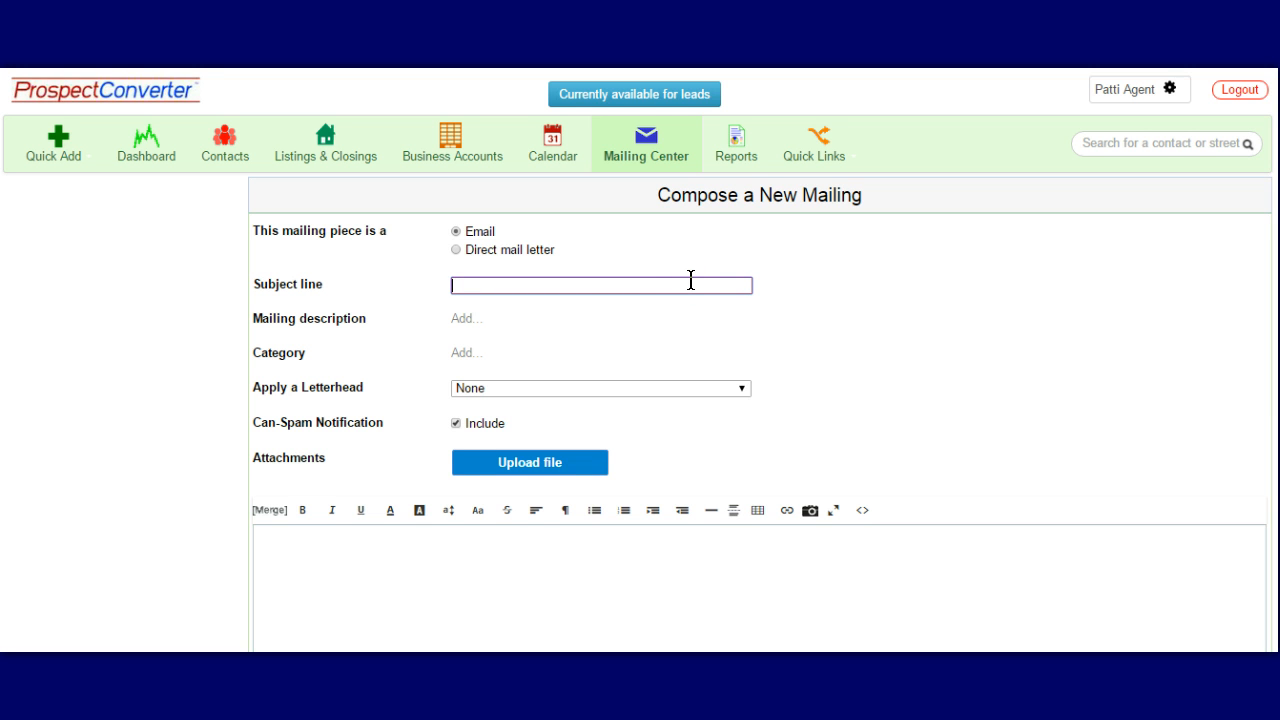
{"action": "left_click", "coordinate": [694, 283]}
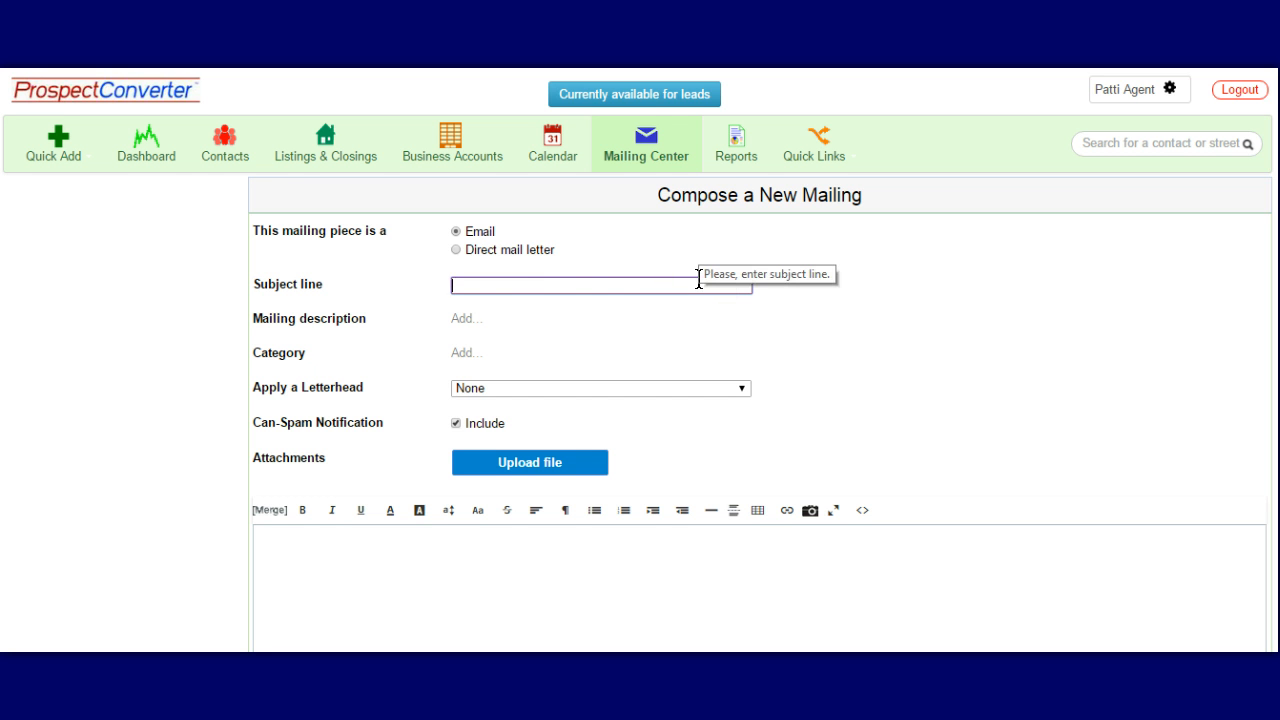
{"action": "left_click", "coordinate": [590, 283]}
{"action": "type", "text": "About "}
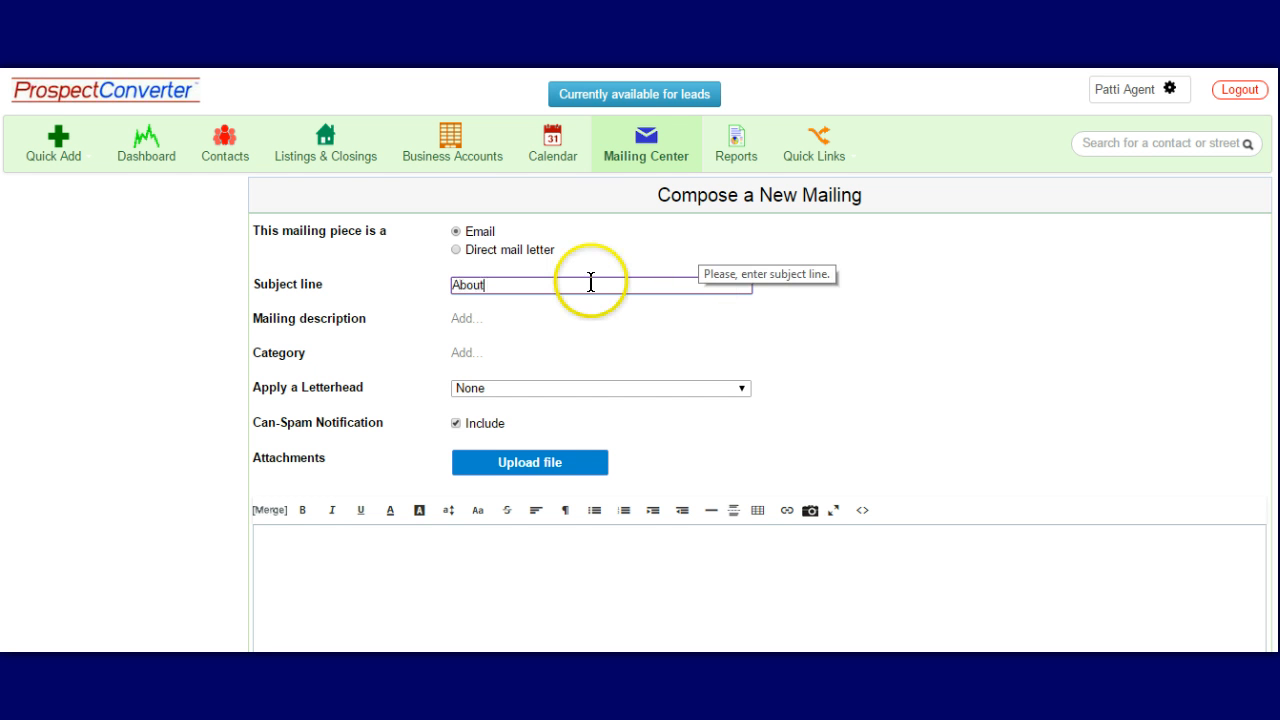
{"action": "type", "text": "your Arizona home search"}
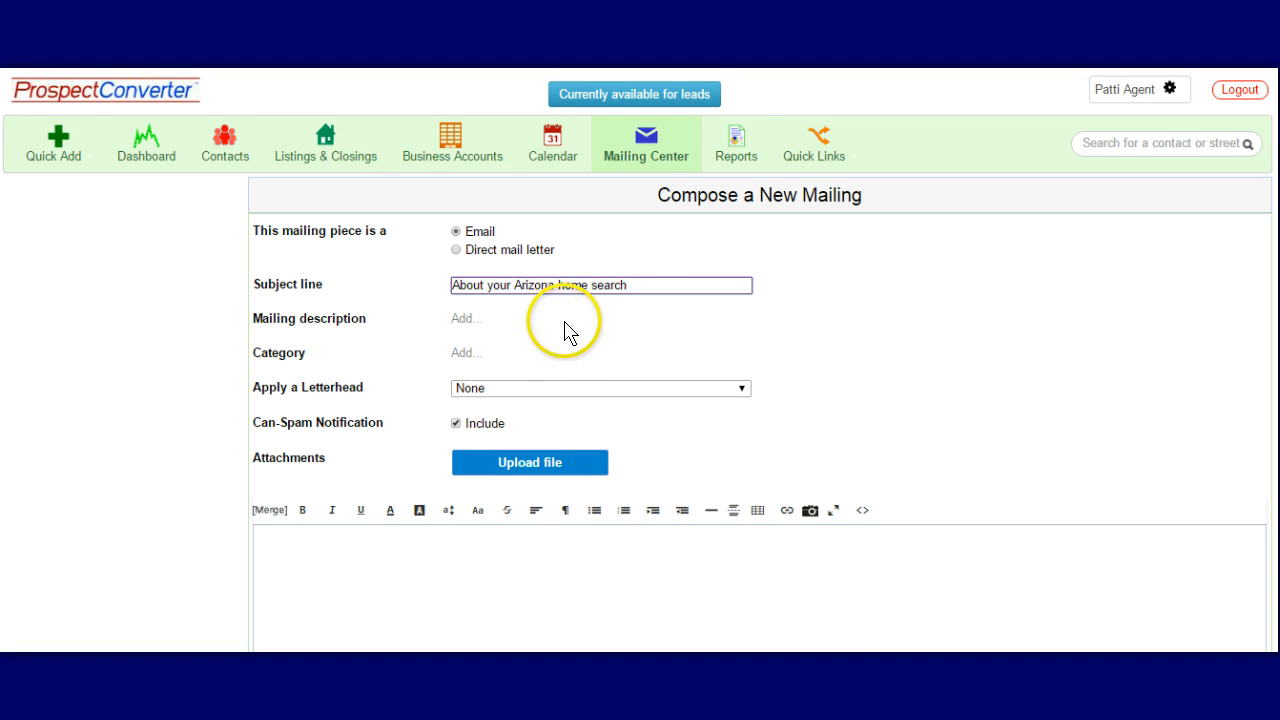
Set the mailing description to "Buyer 1 - Thanks for registering" and the category to Buyer - Short Term
{"action": "left_click", "coordinate": [468, 320]}
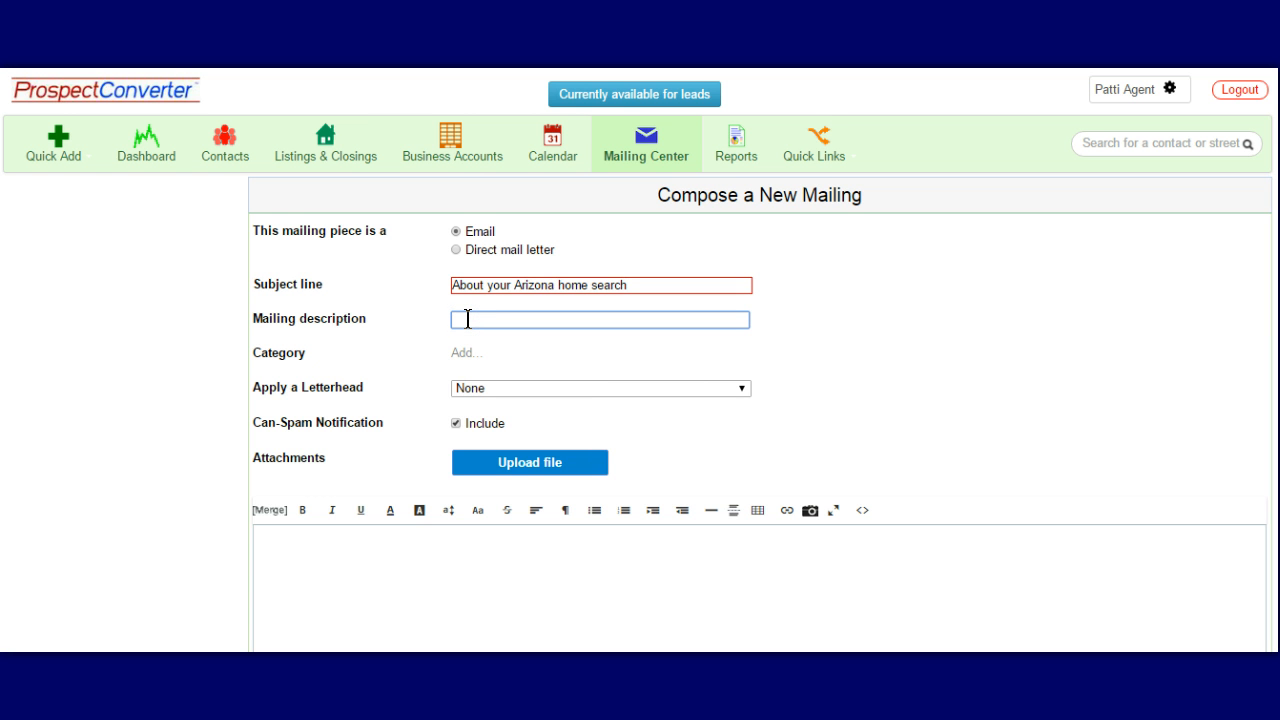
{"action": "type", "text": "Buyer 1 - Thanks for registering"}
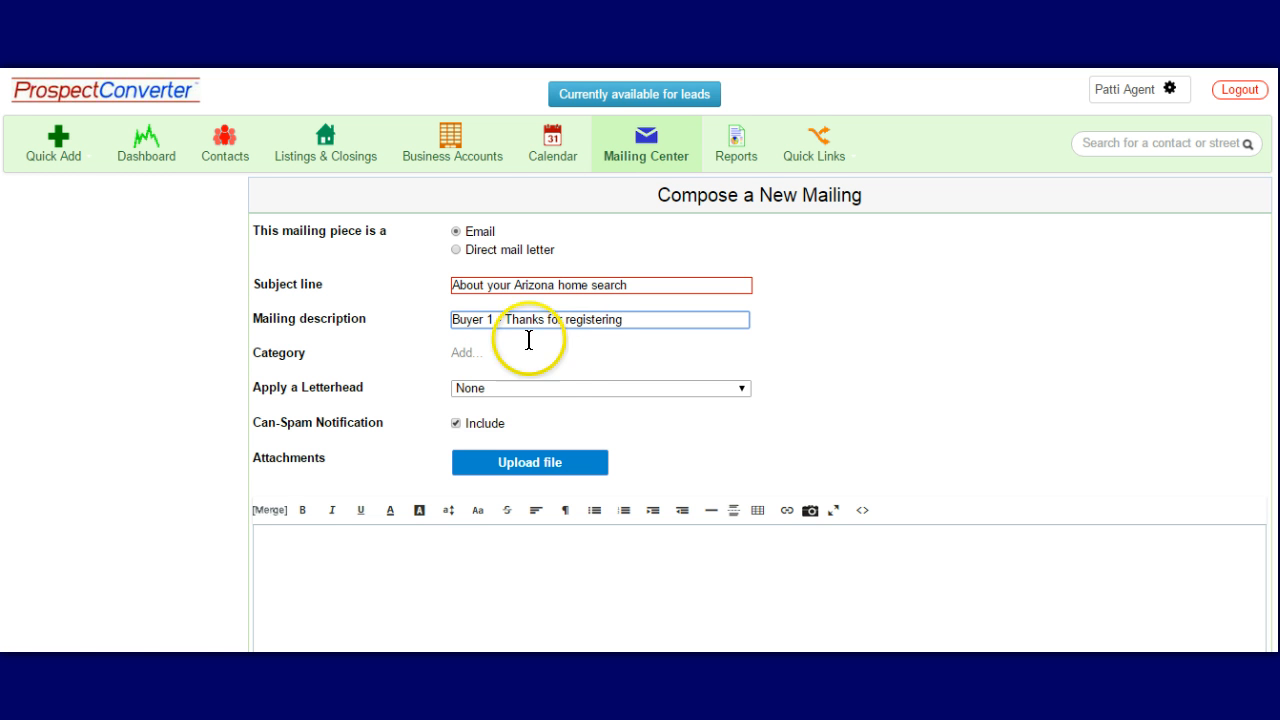
{"action": "left_click", "coordinate": [460, 353]}
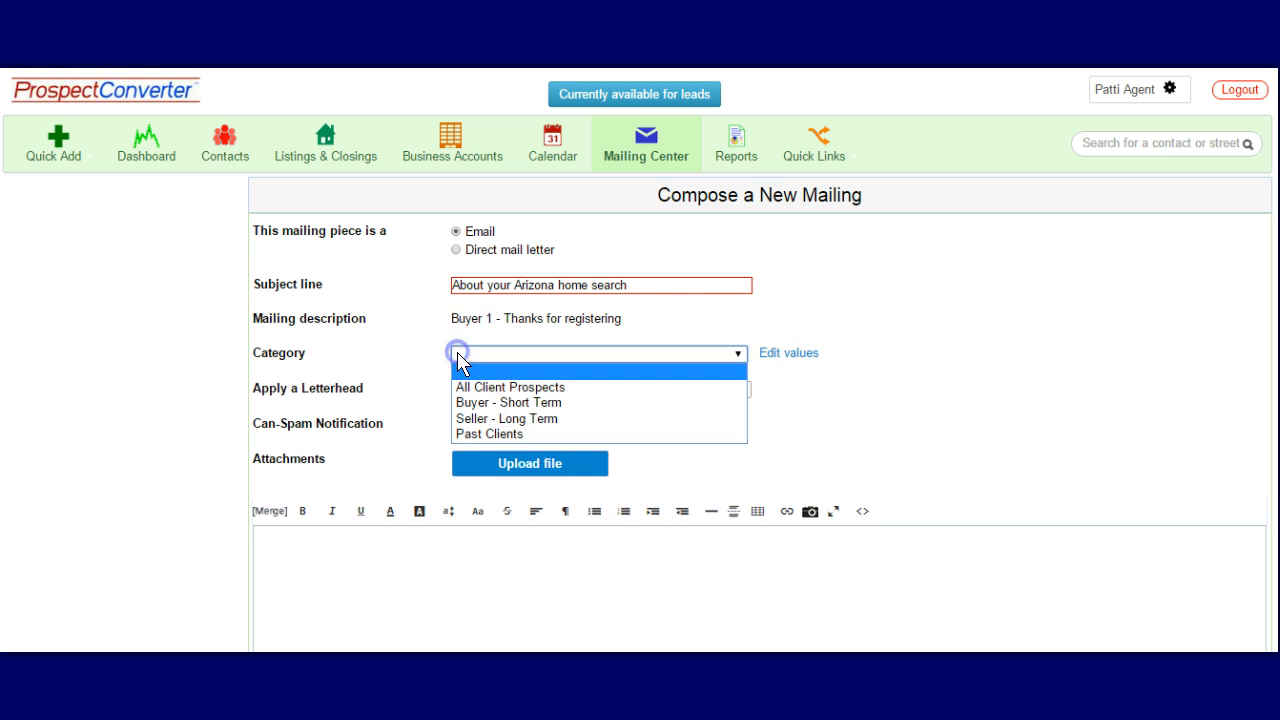
{"action": "left_click", "coordinate": [500, 400]}
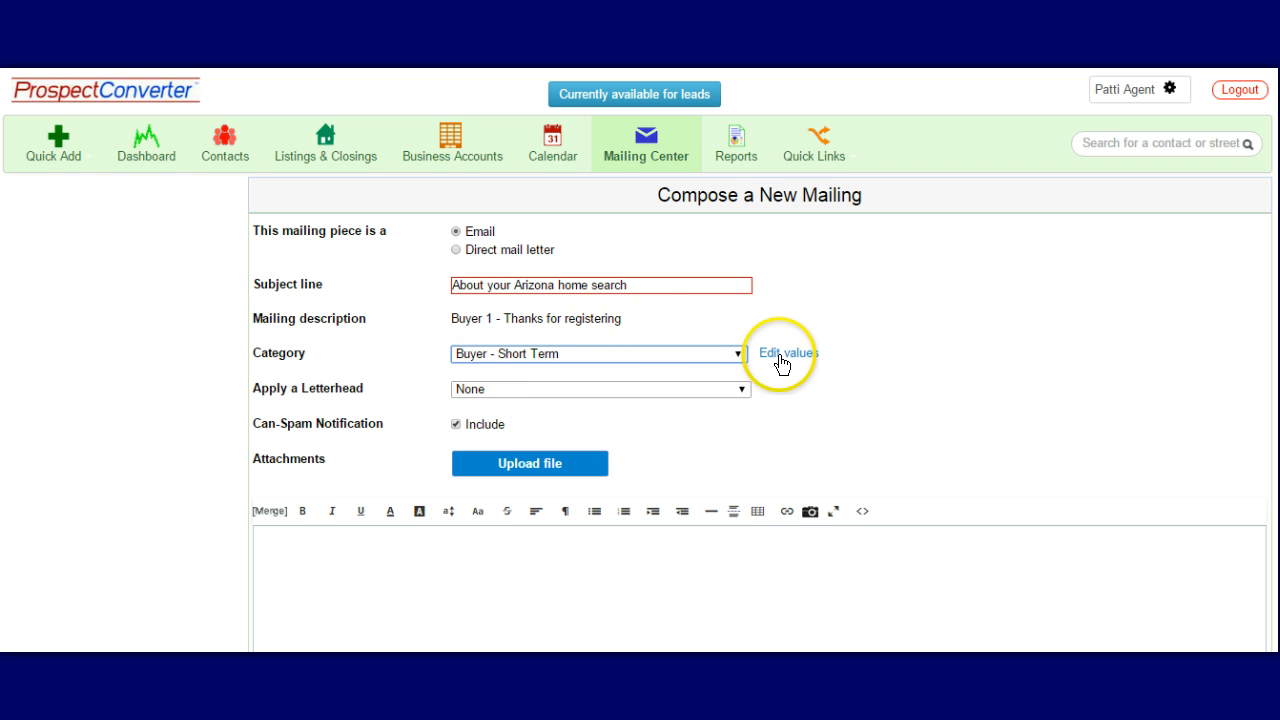
{"action": "left_click", "coordinate": [731, 355]}
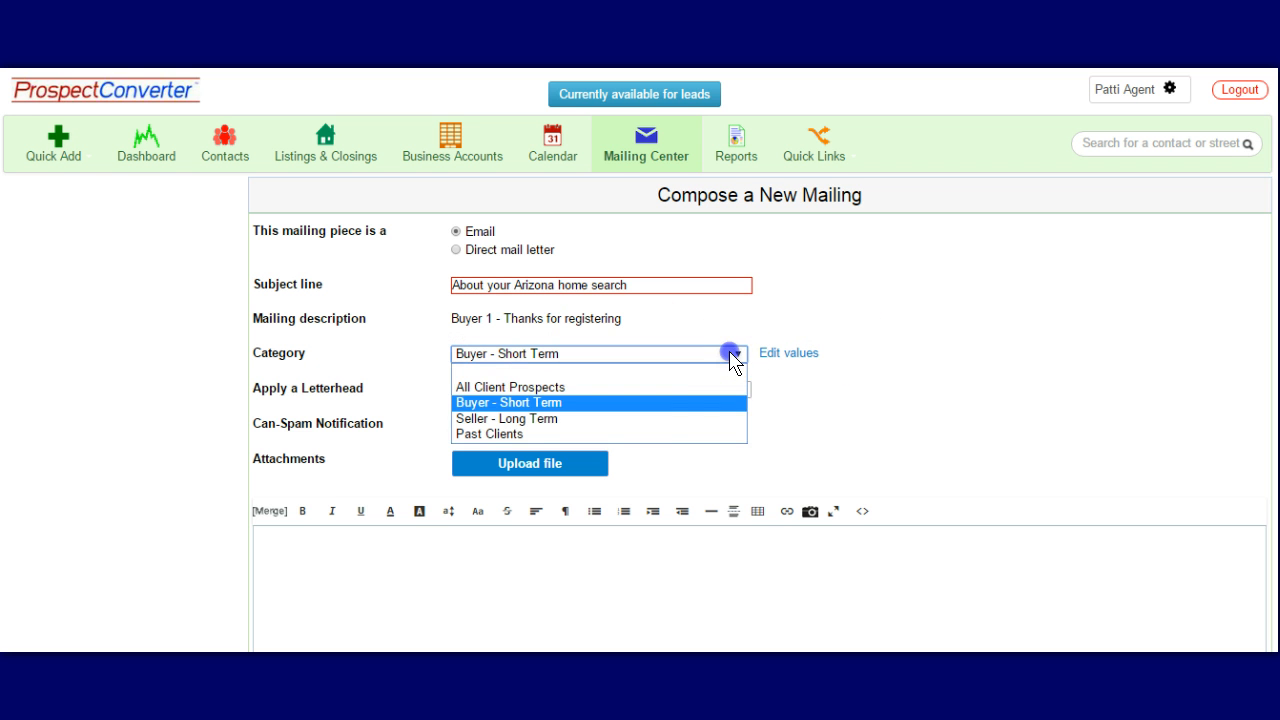
{"action": "left_click", "coordinate": [675, 356]}
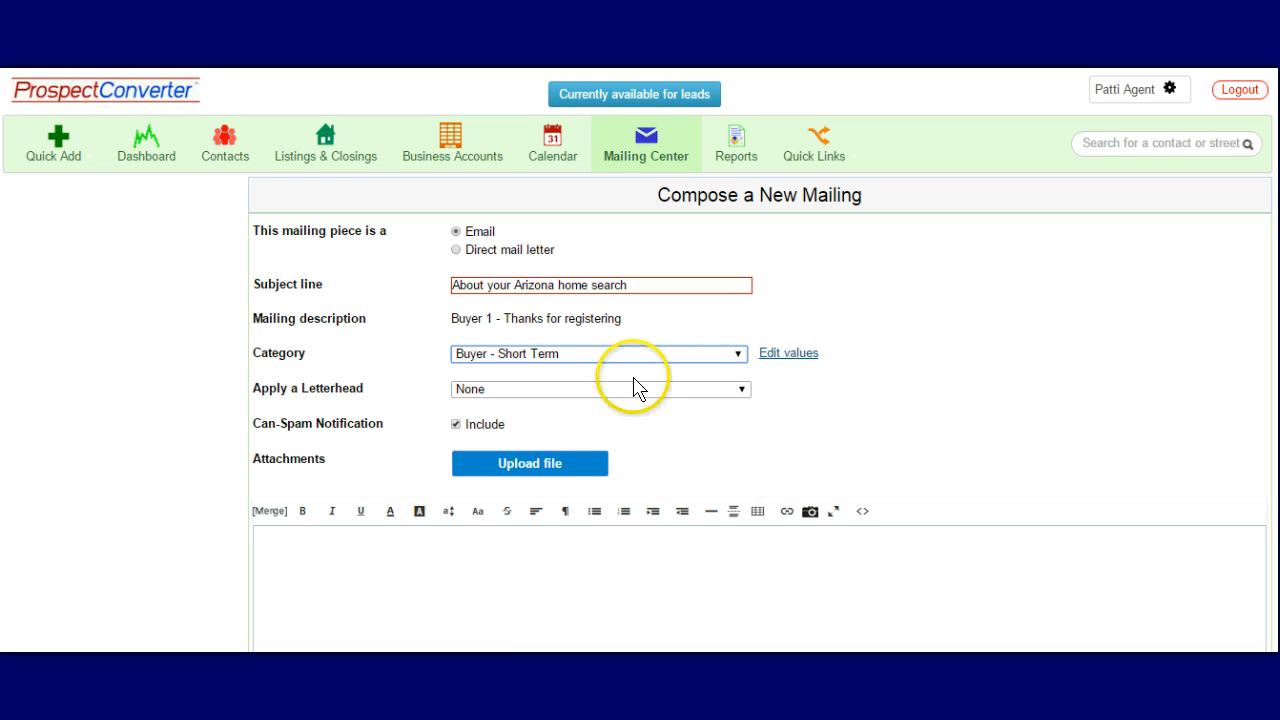
Check which letterheads can be applied to the mailing, without choosing one
{"action": "scroll", "coordinate": [500, 340], "scroll_direction": "down", "scroll_amount": 1}
{"action": "left_click", "coordinate": [512, 296]}
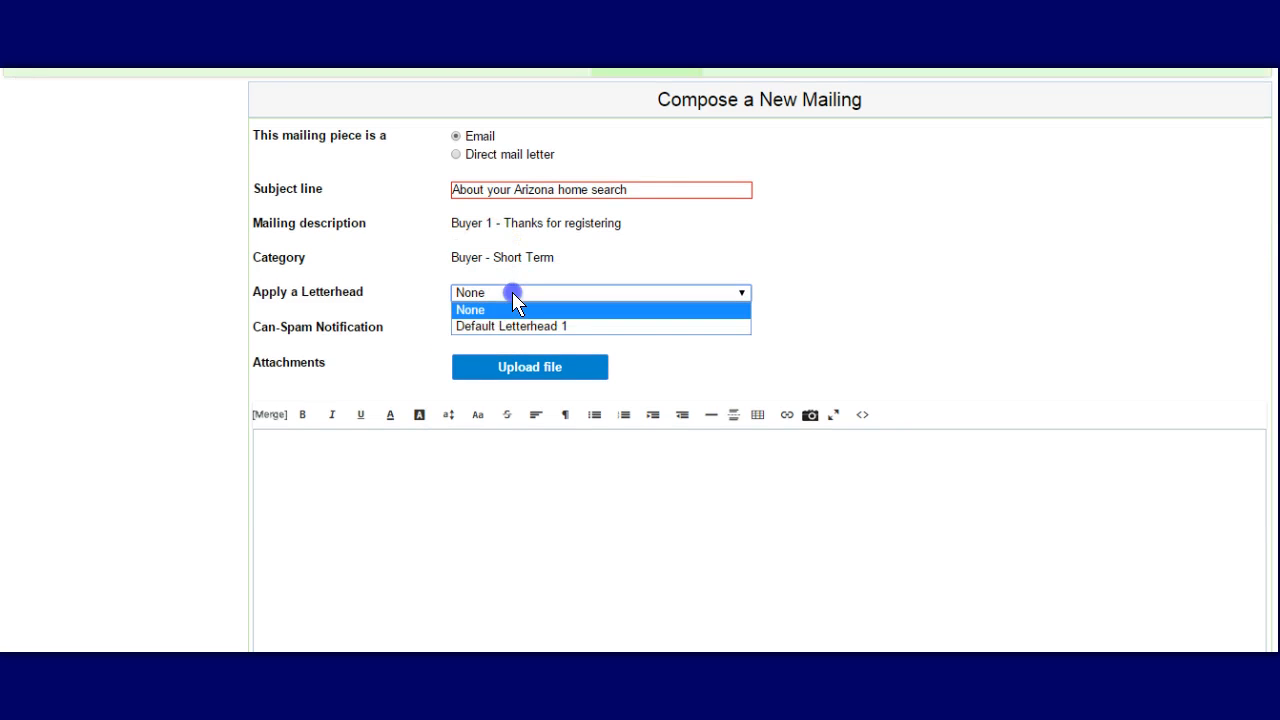
{"action": "left_click", "coordinate": [512, 292]}
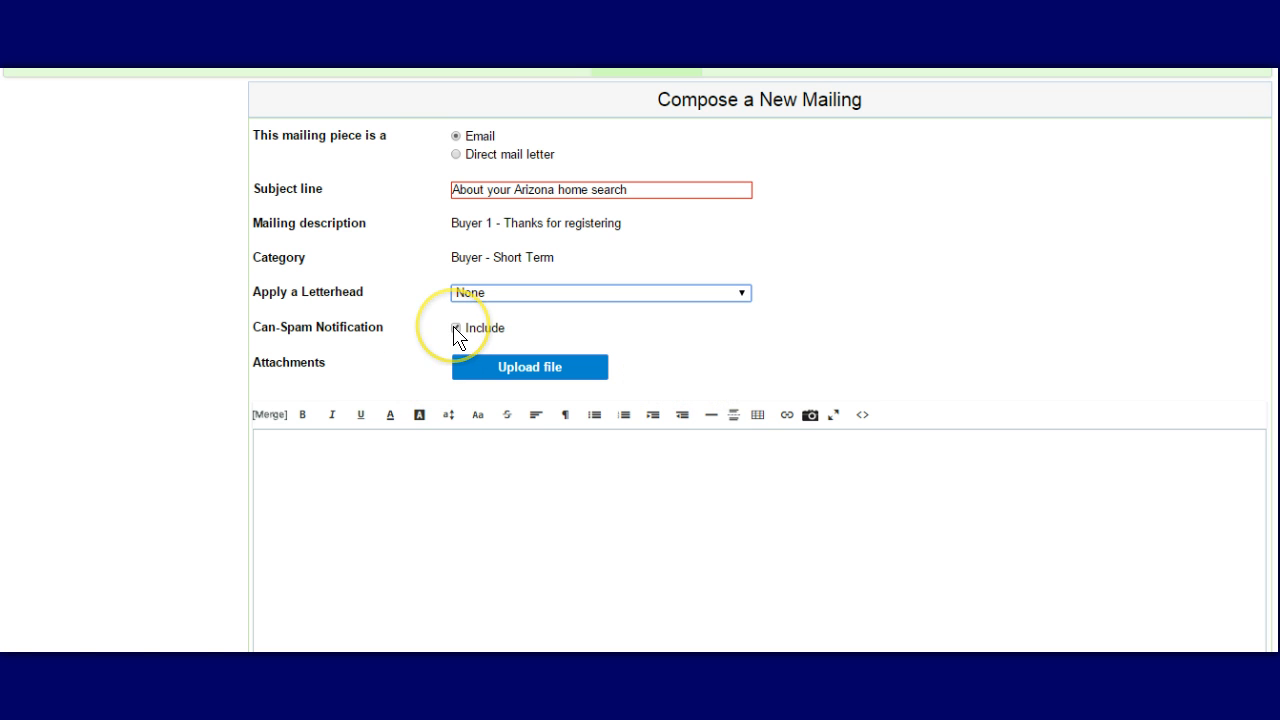
Begin the email body with the greeting word "Hi"
{"action": "left_click", "coordinate": [471, 469]}
{"action": "left_click", "coordinate": [472, 467]}
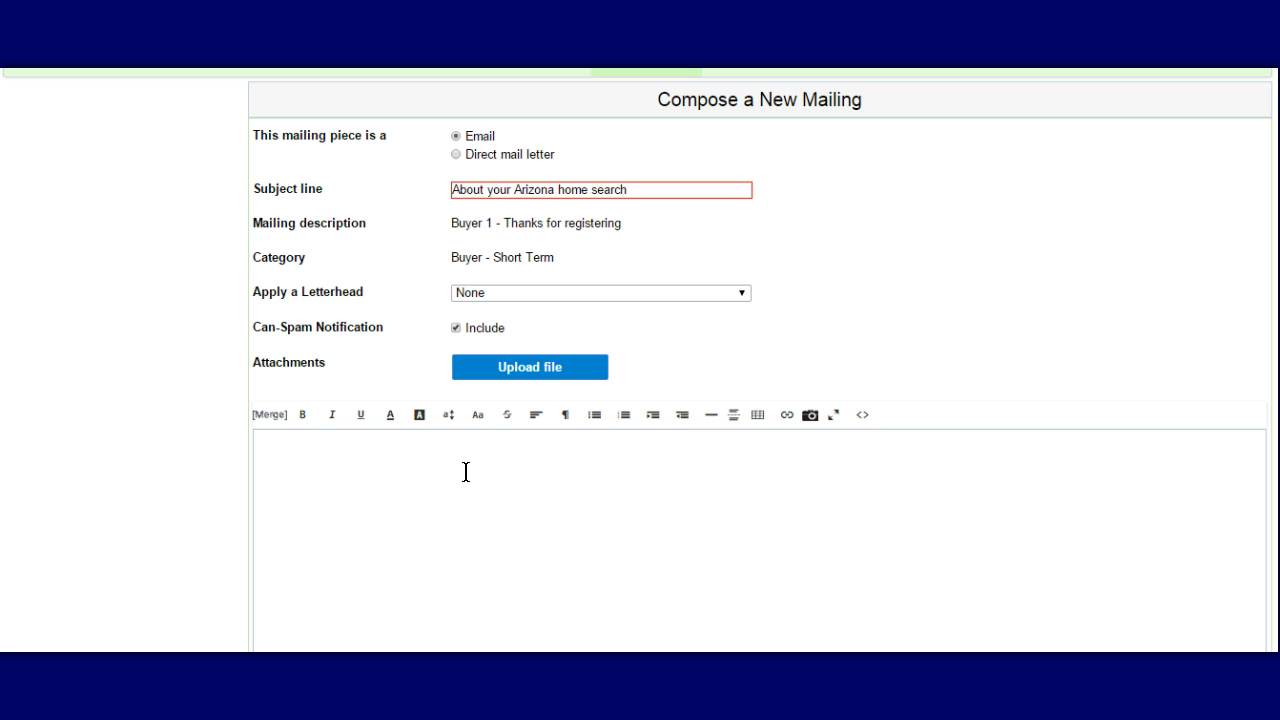
{"action": "type", "text": "Hi"}
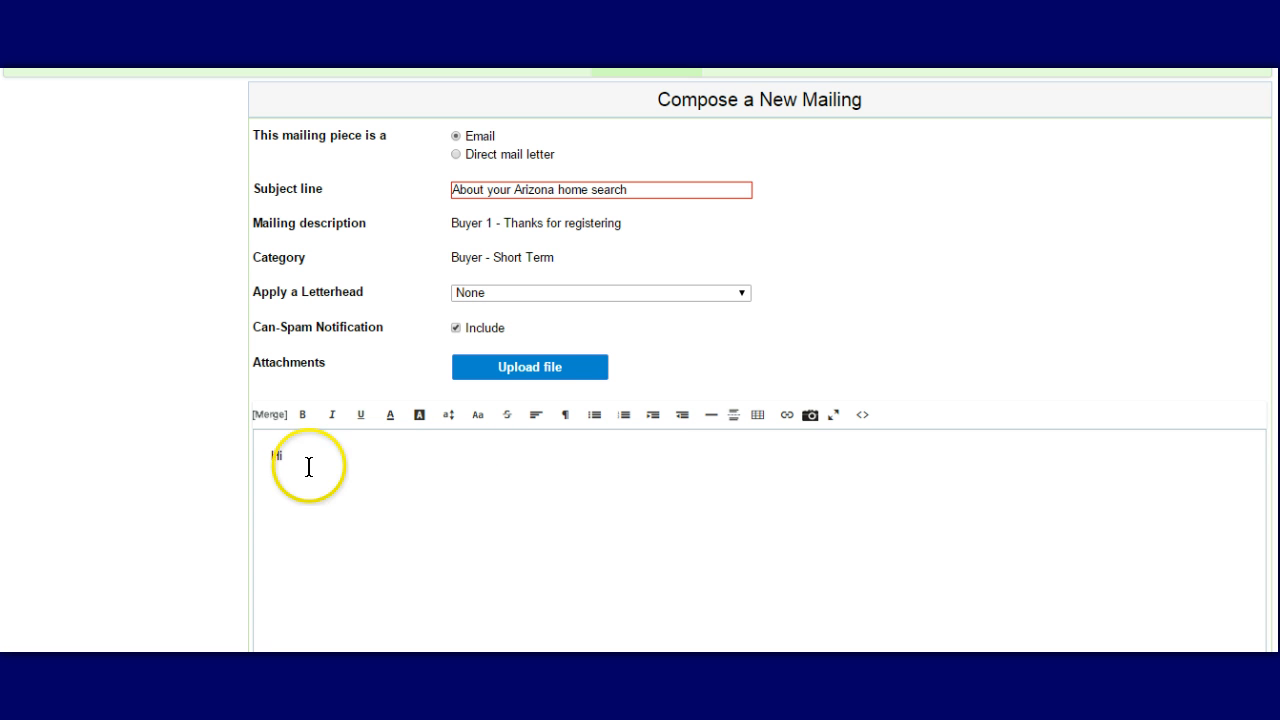
Look through the client and agent merge fields available for the email body
{"action": "left_click", "coordinate": [270, 415]}
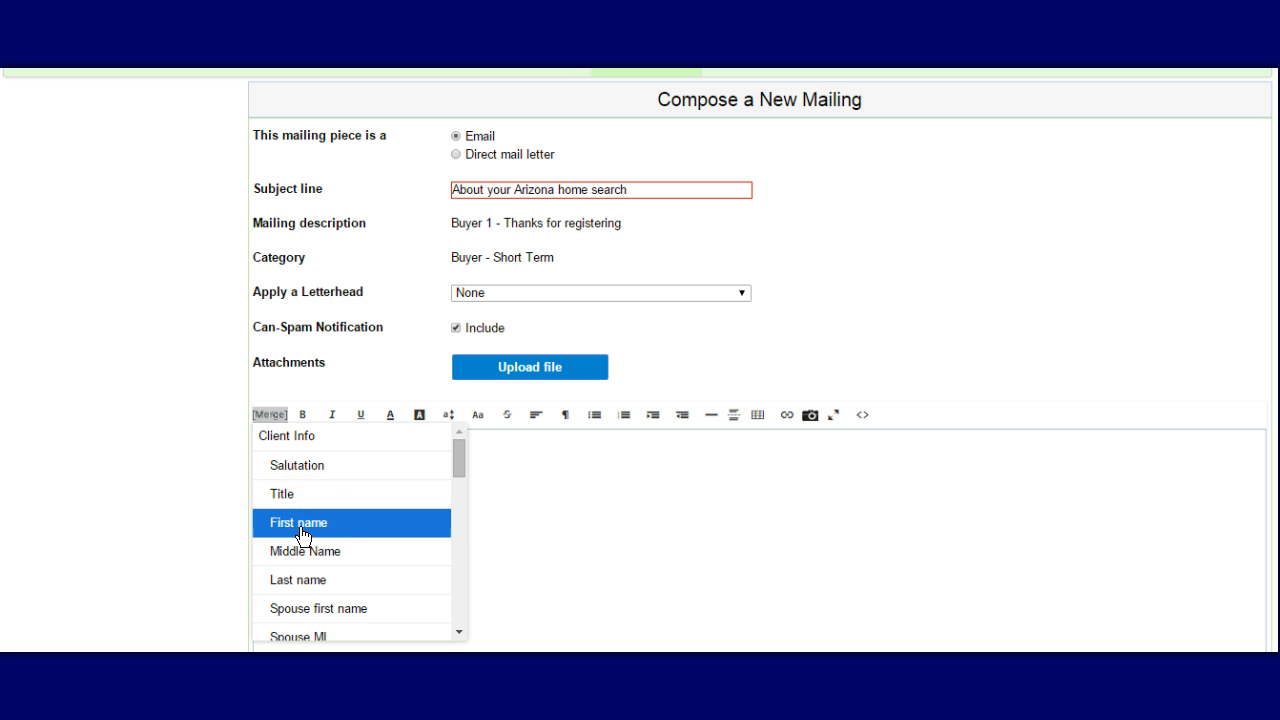
{"action": "scroll", "coordinate": [302, 535], "scroll_direction": "down", "scroll_amount": 4}
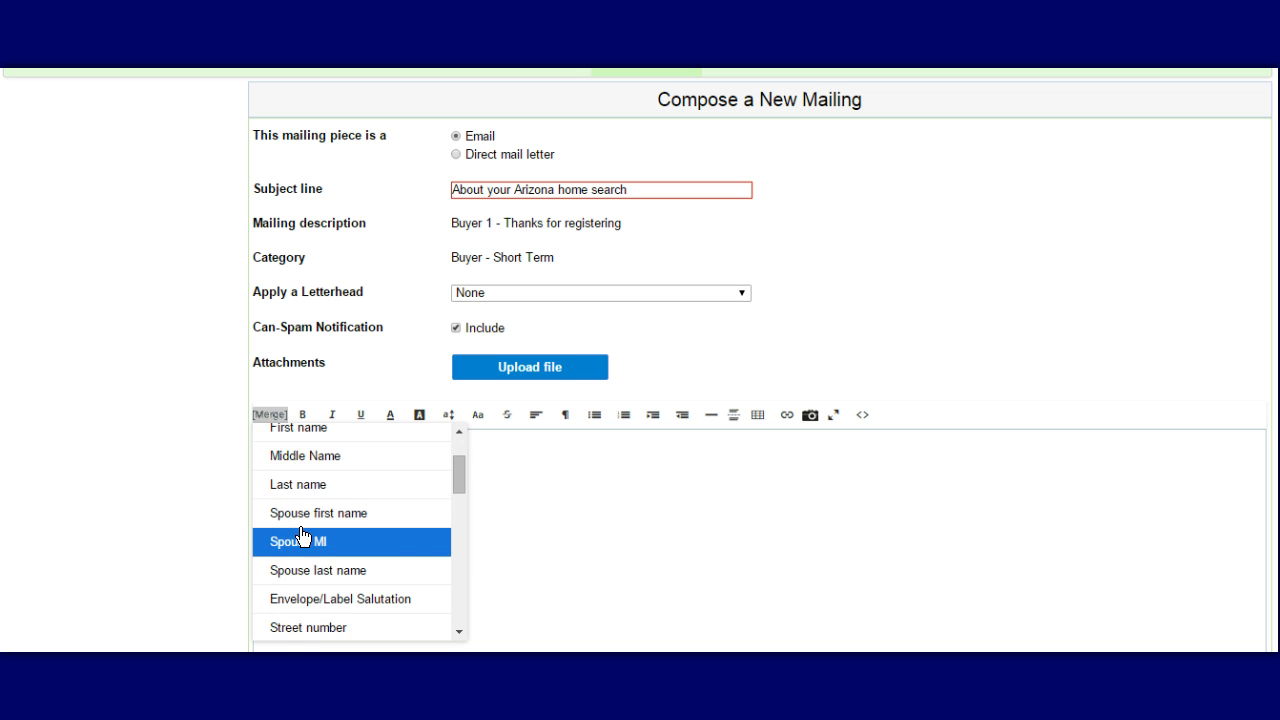
{"action": "scroll", "coordinate": [302, 537], "scroll_direction": "down", "scroll_amount": 4}
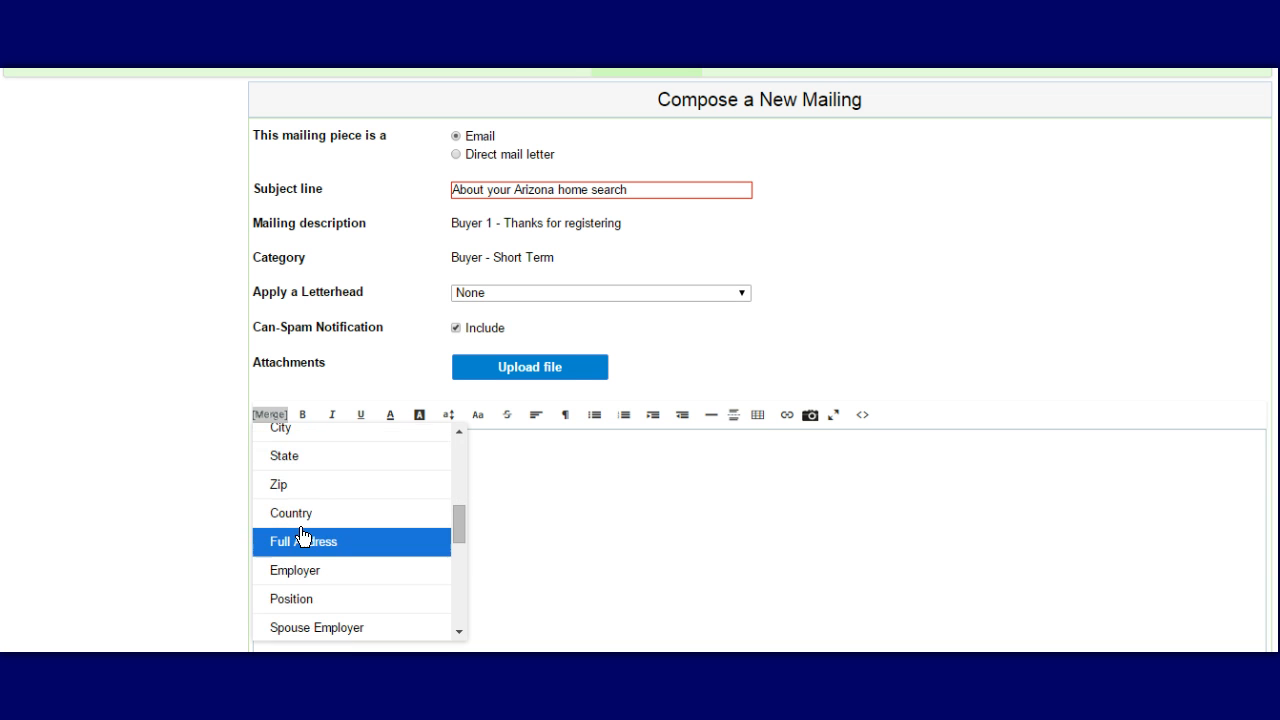
{"action": "scroll", "coordinate": [302, 537], "scroll_direction": "down", "scroll_amount": 2}
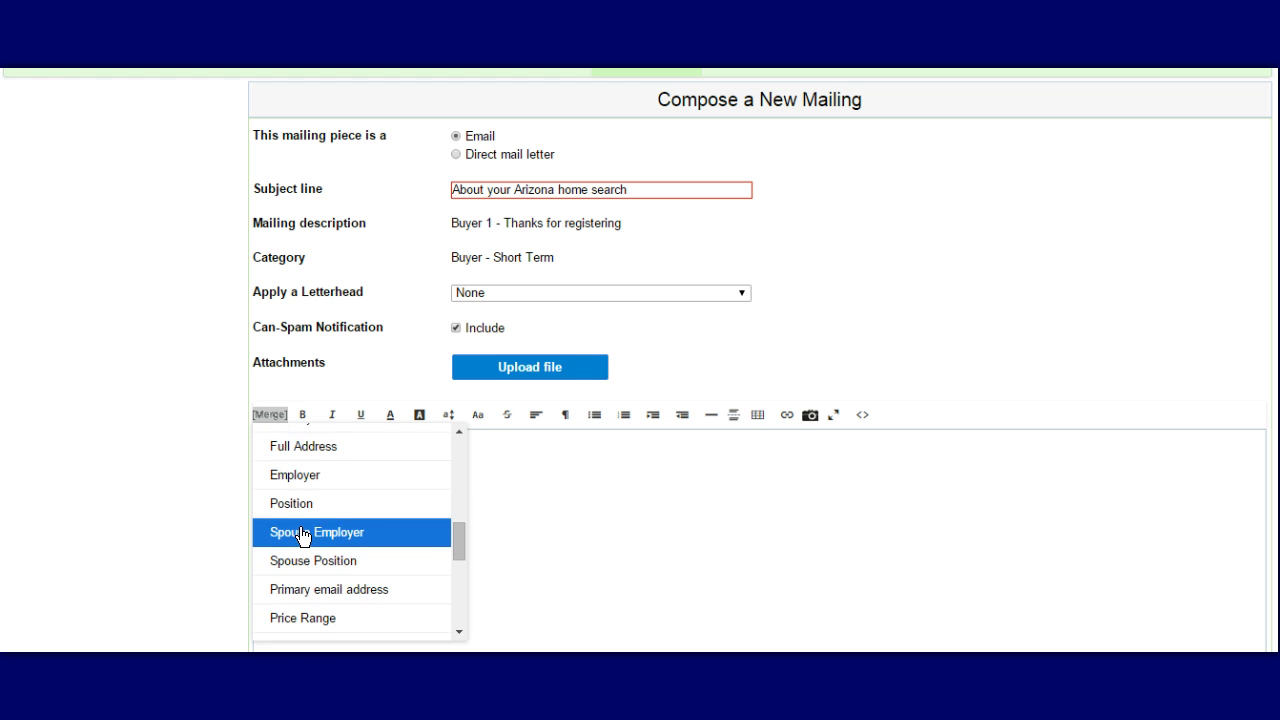
{"action": "scroll", "coordinate": [302, 536], "scroll_direction": "down", "scroll_amount": 4}
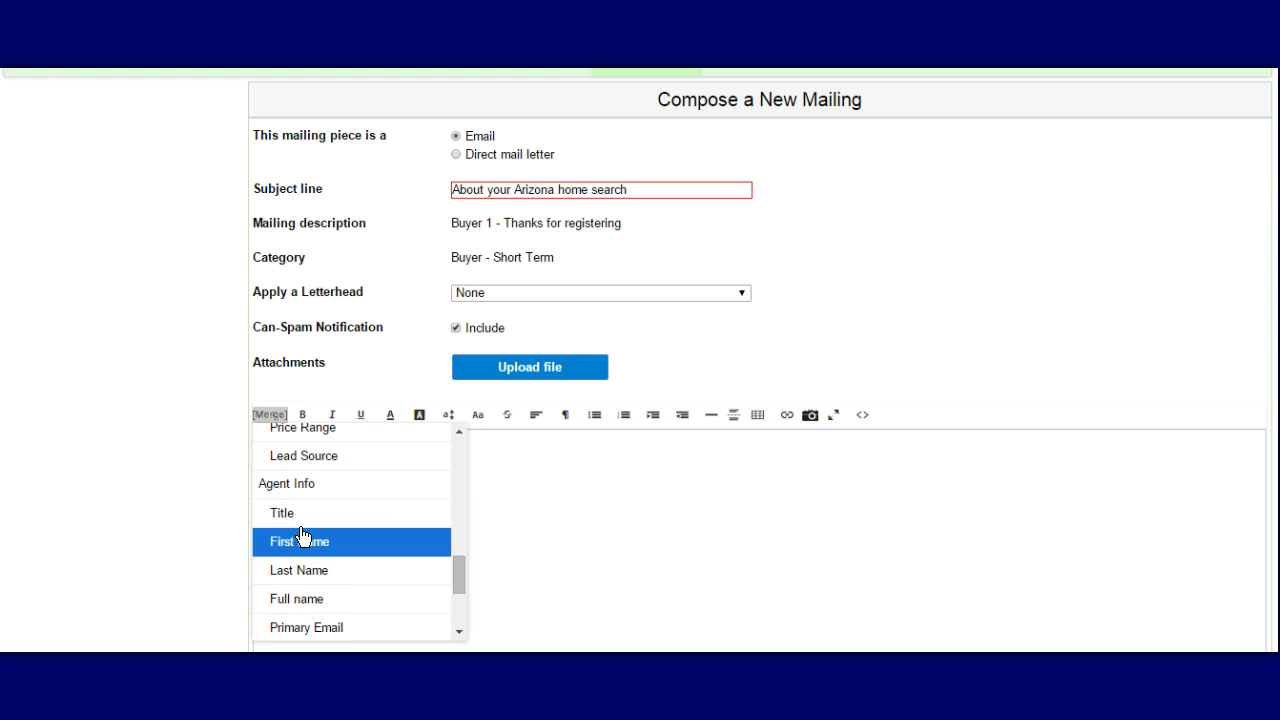
{"action": "scroll", "coordinate": [302, 537], "scroll_direction": "up", "scroll_amount": 8}
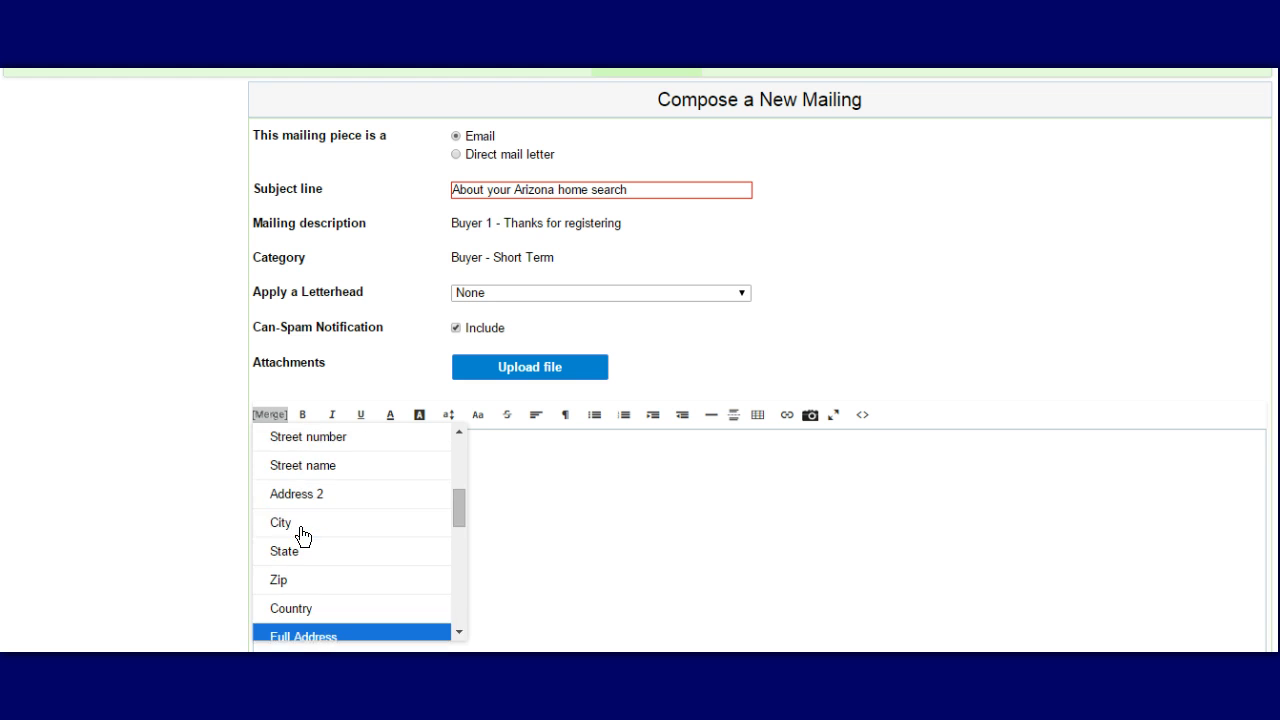
{"action": "scroll", "coordinate": [302, 536], "scroll_direction": "up", "scroll_amount": 2}
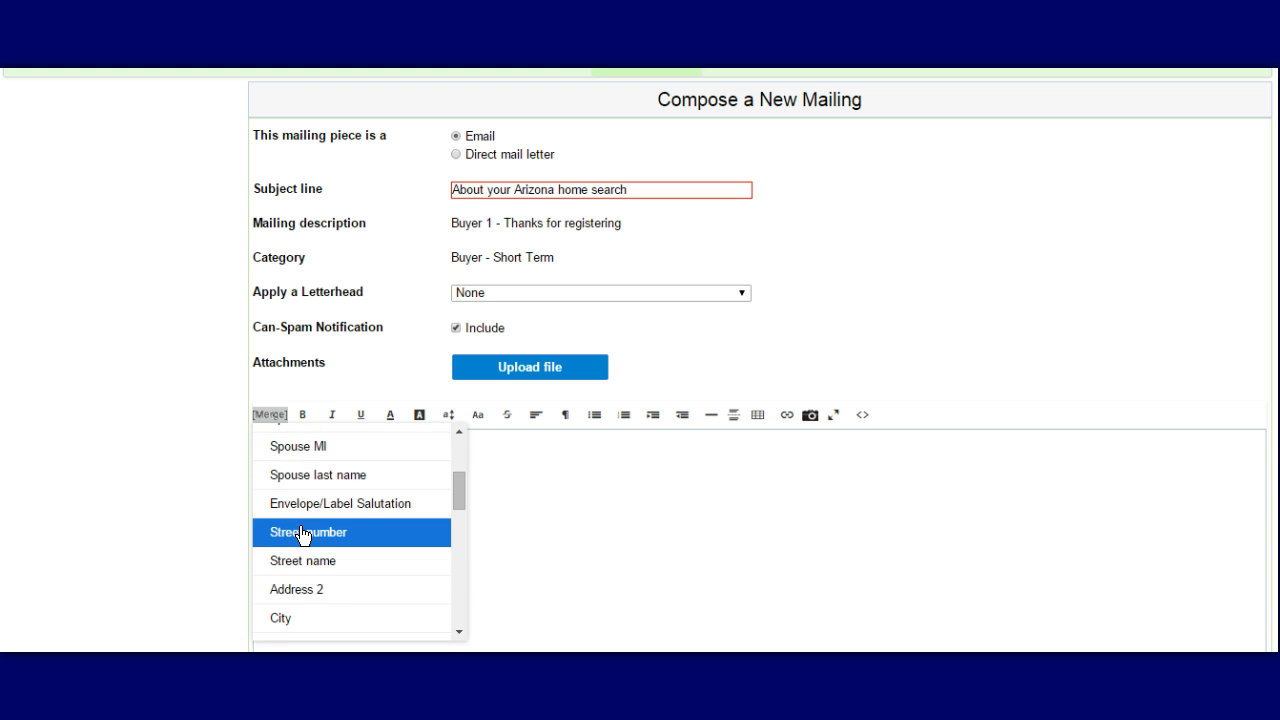
{"action": "scroll", "coordinate": [302, 537], "scroll_direction": "up", "scroll_amount": 2}
{"action": "scroll", "coordinate": [302, 536], "scroll_direction": "up", "scroll_amount": 2}
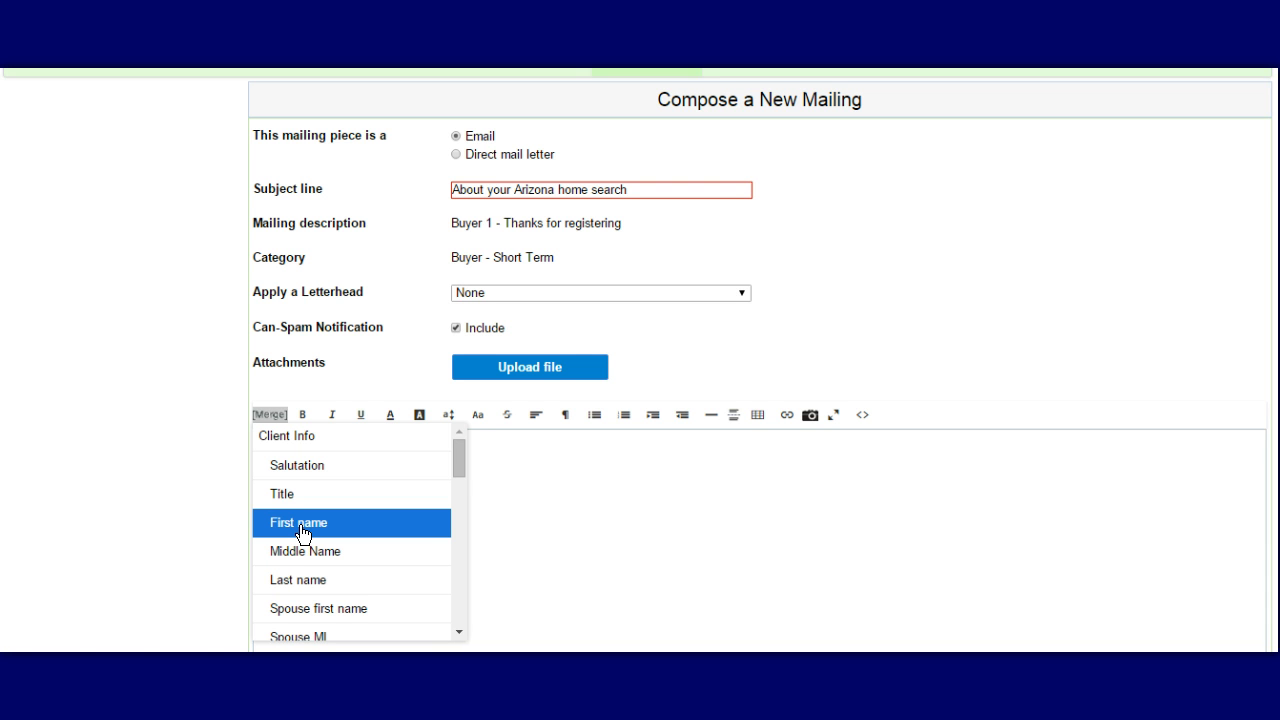
{"action": "scroll", "coordinate": [302, 533], "scroll_direction": "down", "scroll_amount": 4}
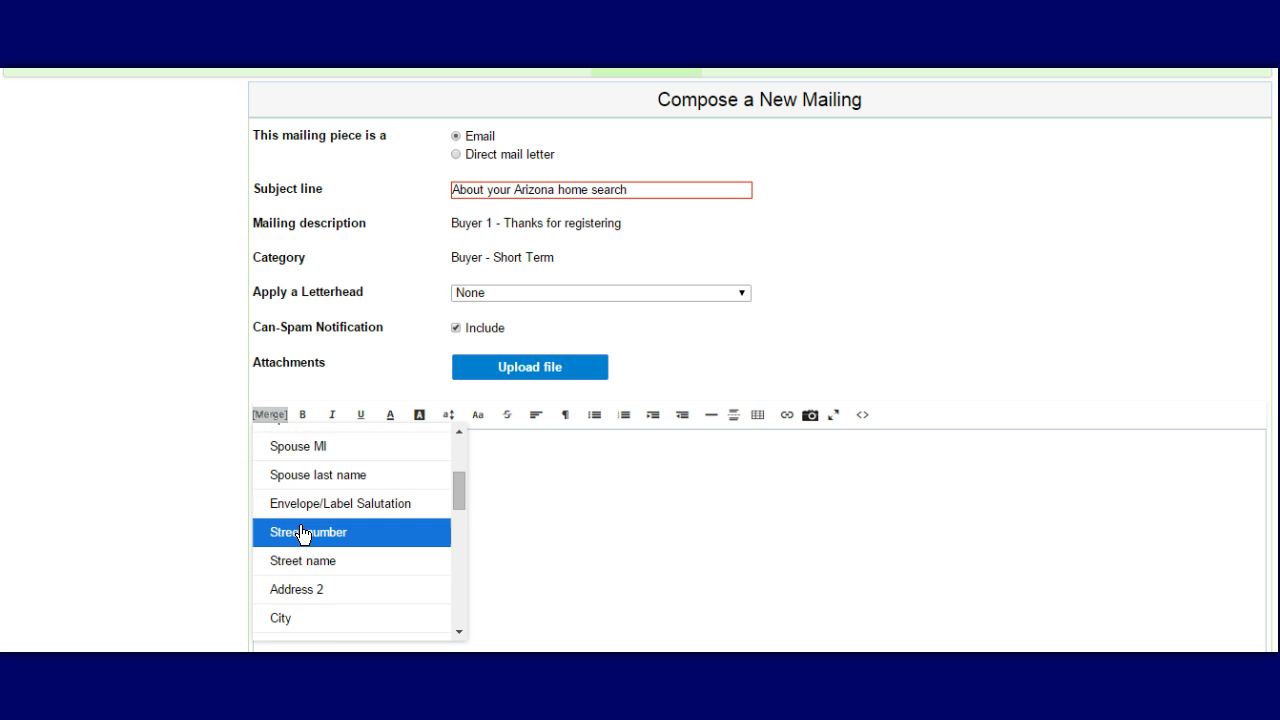
{"action": "scroll", "coordinate": [302, 535], "scroll_direction": "down", "scroll_amount": 4}
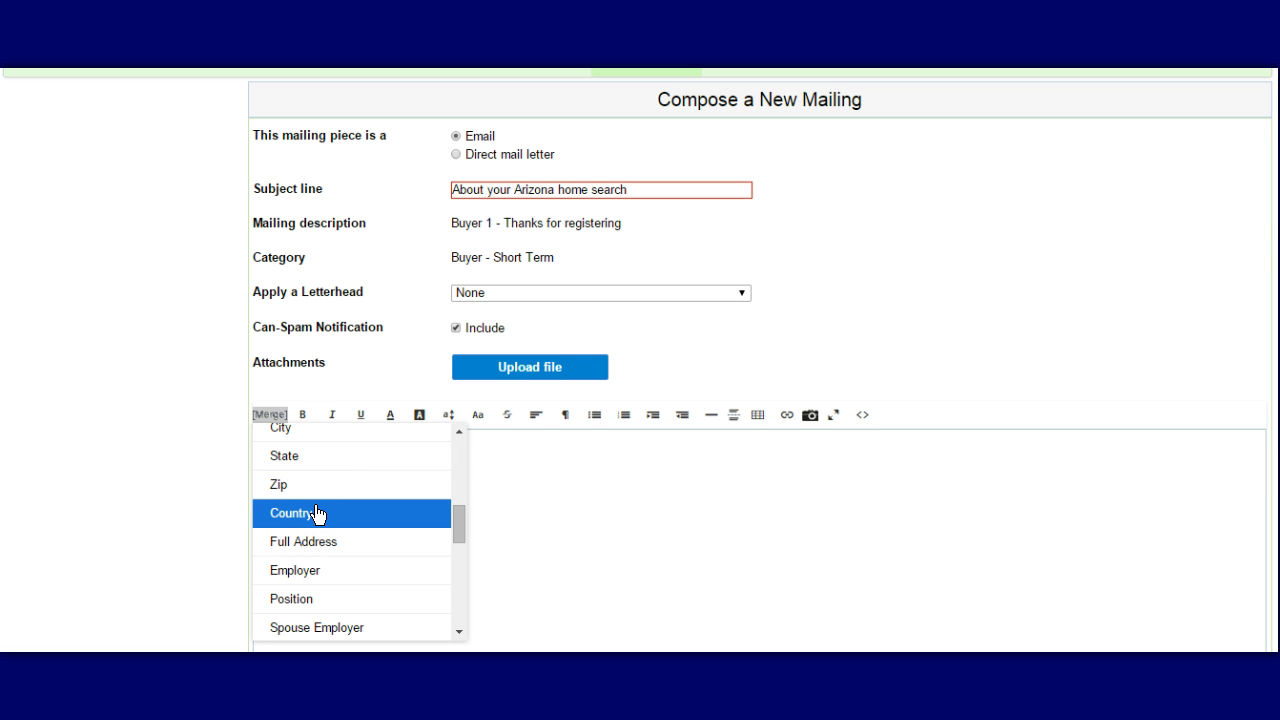
{"action": "scroll", "coordinate": [316, 513], "scroll_direction": "up", "scroll_amount": 8}
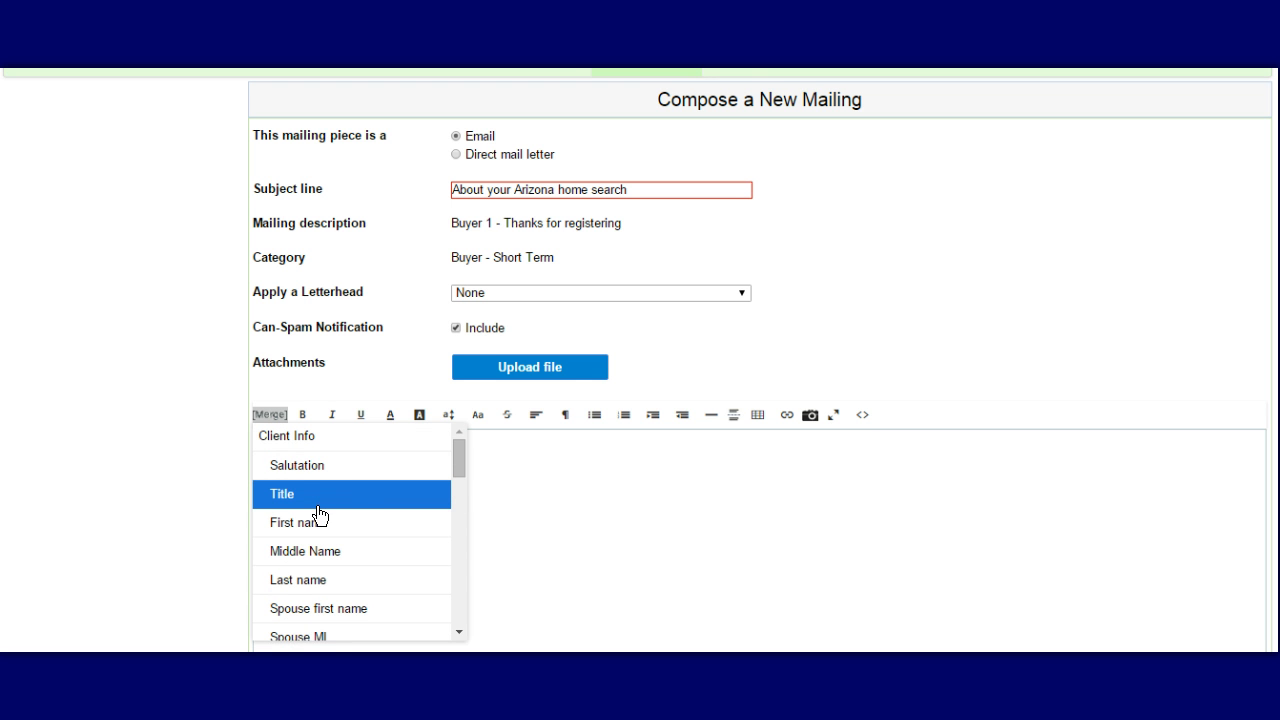
{"action": "left_click", "coordinate": [317, 496]}
{"action": "left_click", "coordinate": [672, 491]}
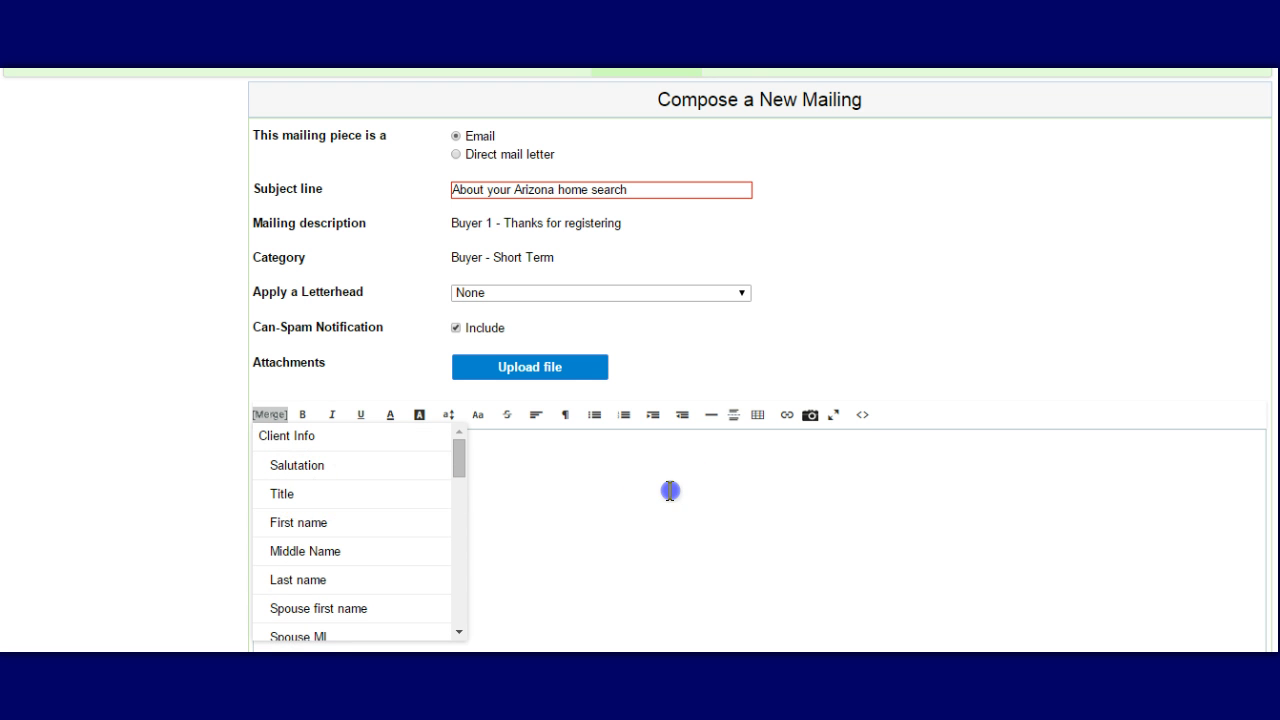
Complete the greeting after "Hi" with the client's First name merge field and a comma, and start a new line
{"action": "type", "text": "Hi"}
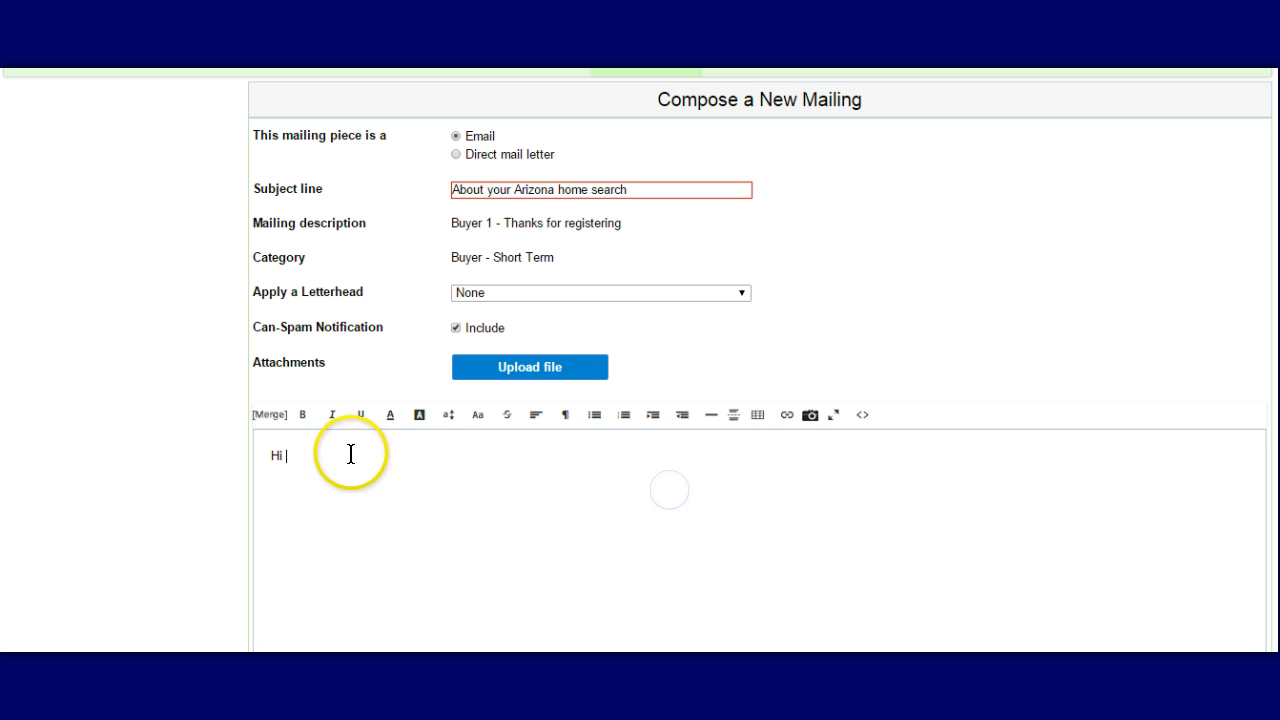
{"action": "left_click", "coordinate": [270, 415]}
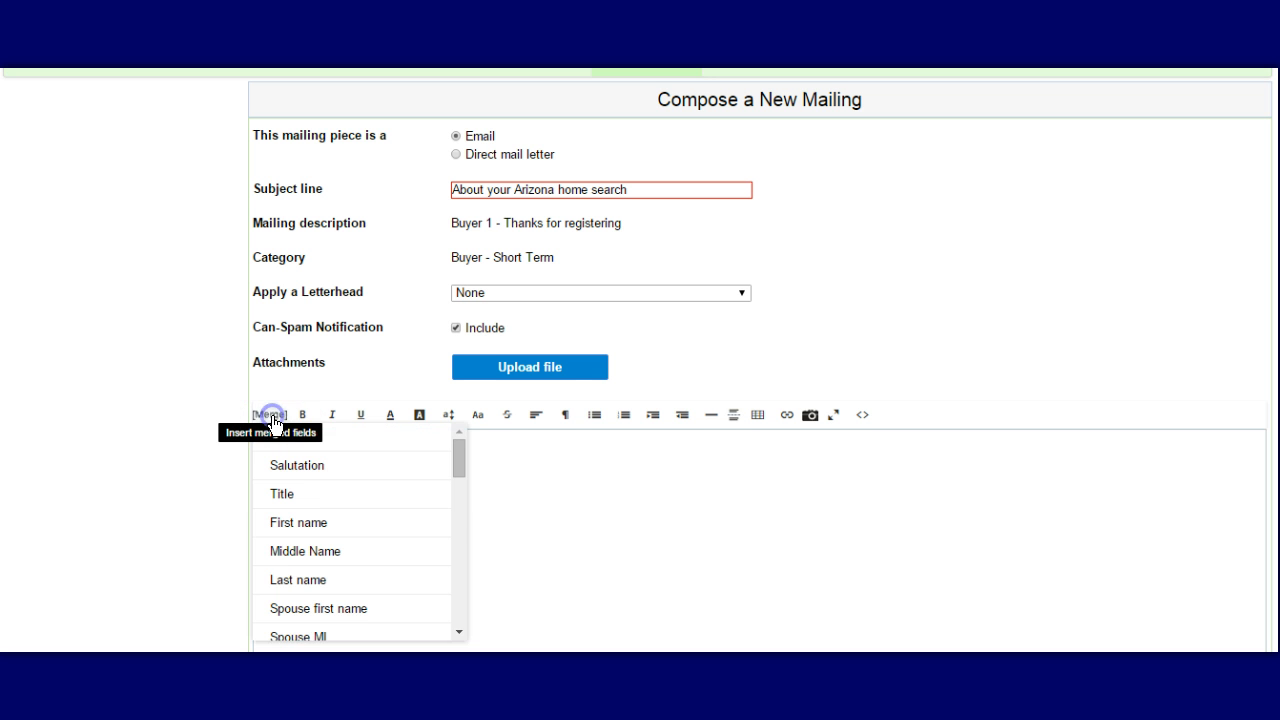
{"action": "left_click", "coordinate": [318, 523]}
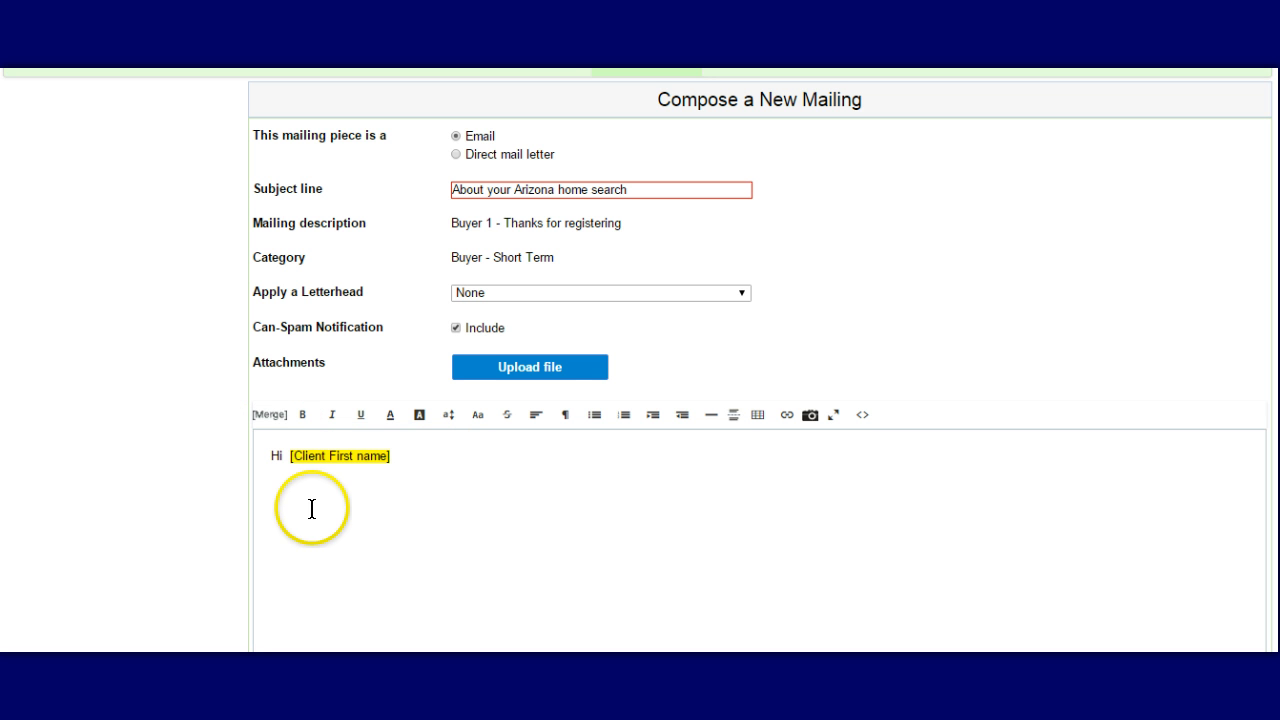
{"action": "type", "text": ","}
{"action": "key", "text": "Return"}
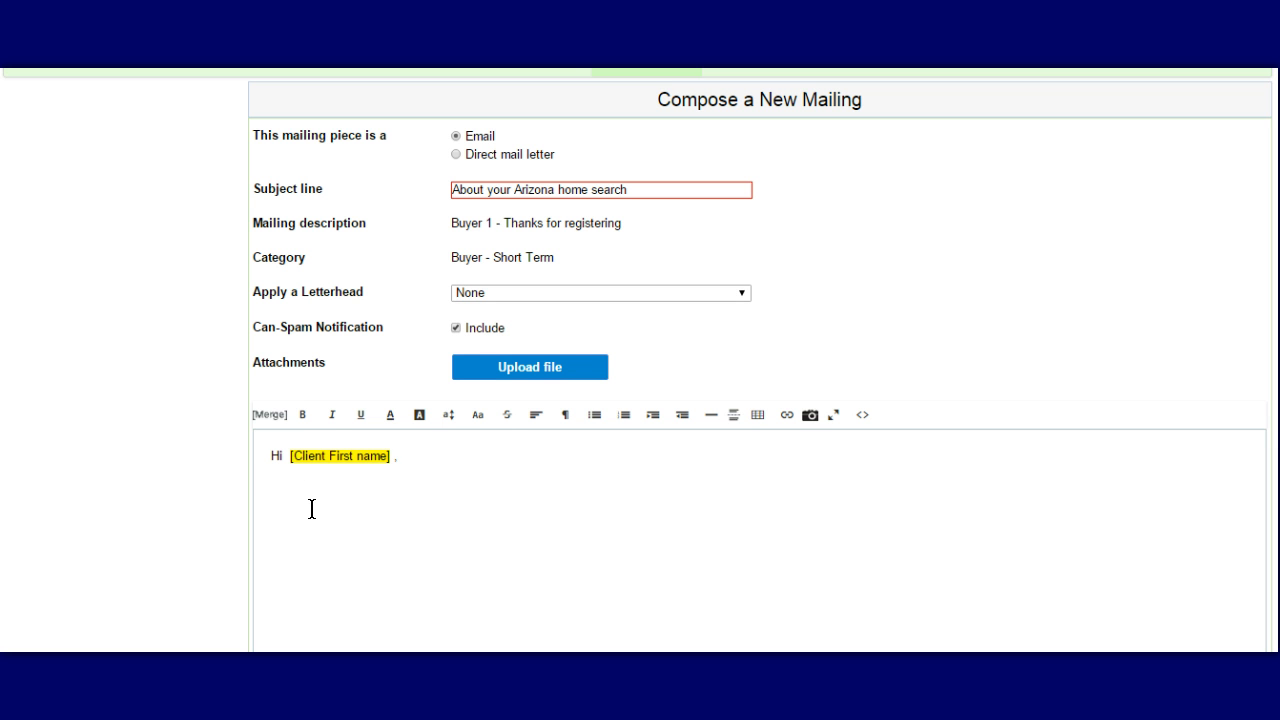
Write the opening sentence "Thank you for registering on my website to search for homes in Arizona." below the greeting
{"action": "type", "text": "Thank you for registering on my webs"}
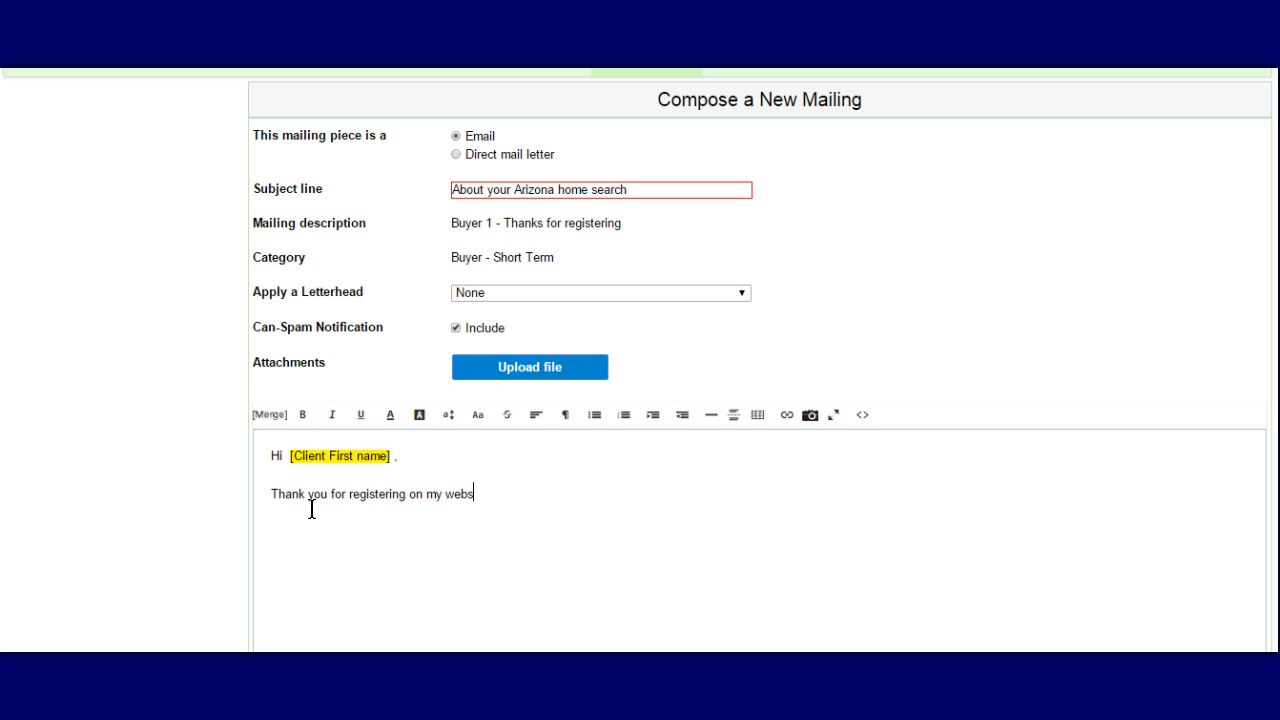
{"action": "type", "text": "ite to search for homes in Arizona."}
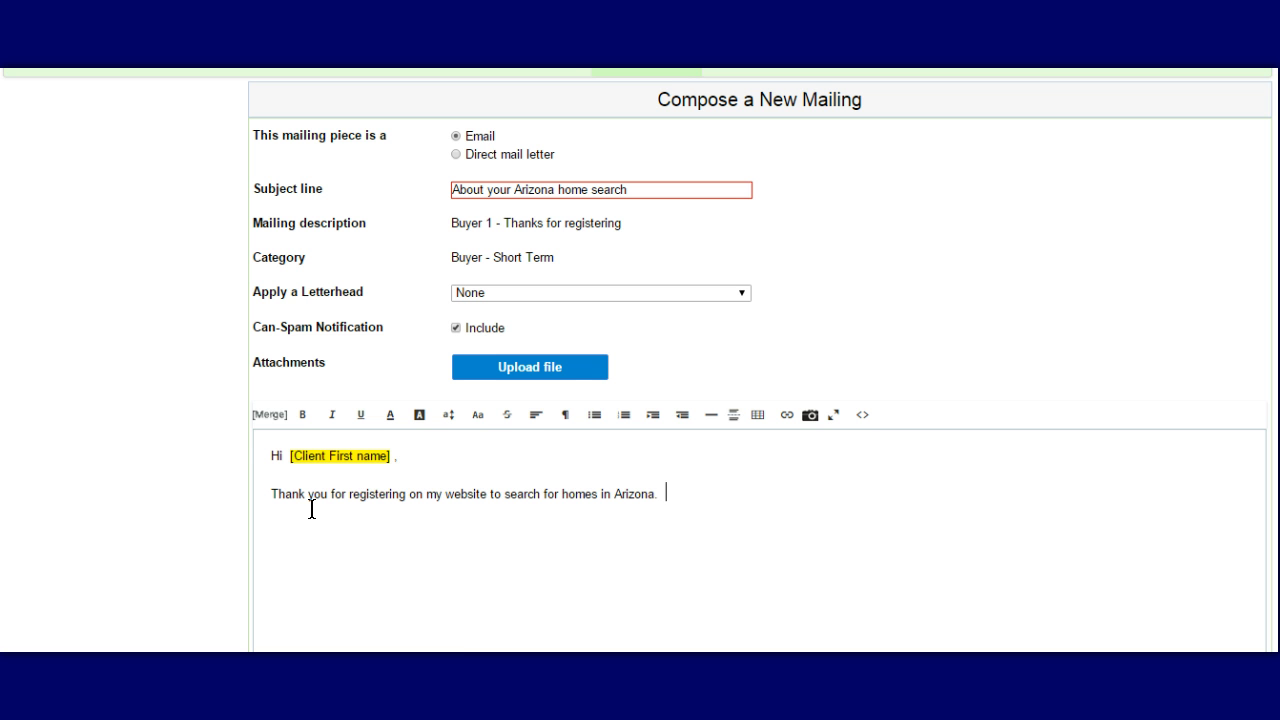
{"action": "left_click", "coordinate": [273, 418]}
{"action": "scroll", "coordinate": [330, 585], "scroll_direction": "down", "scroll_amount": 1}
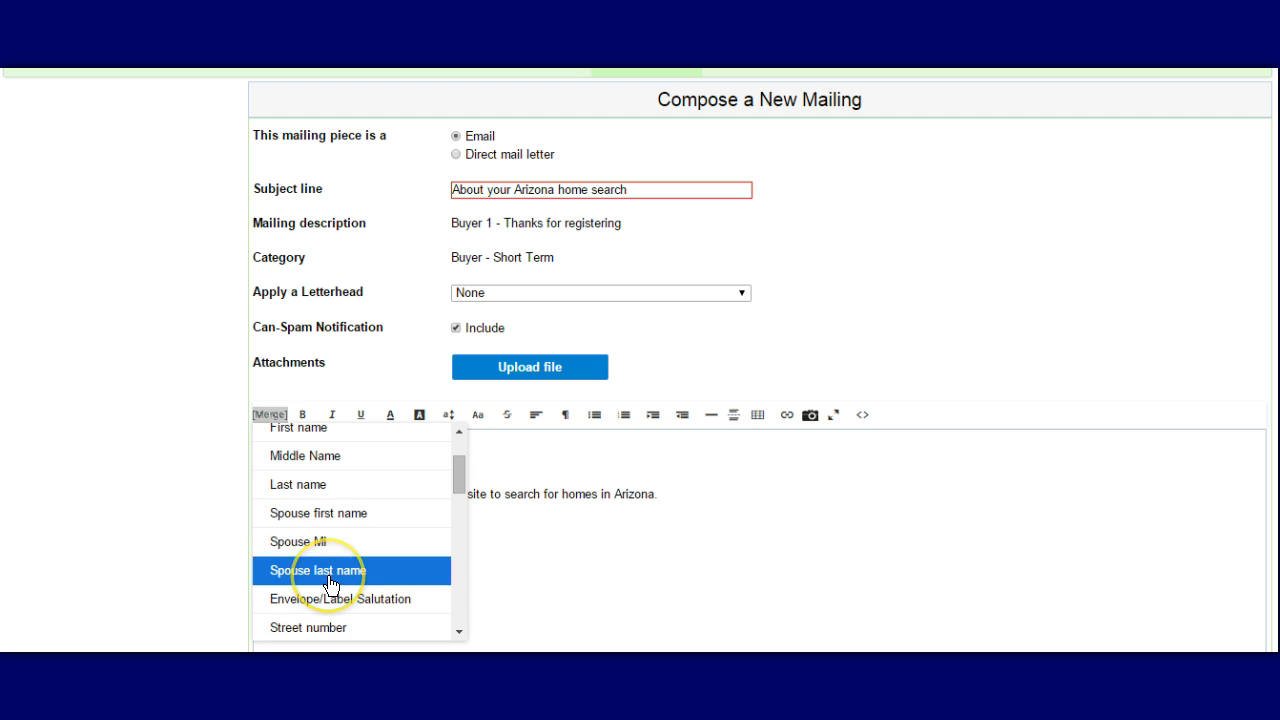
{"action": "scroll", "coordinate": [328, 590], "scroll_direction": "down", "scroll_amount": 1}
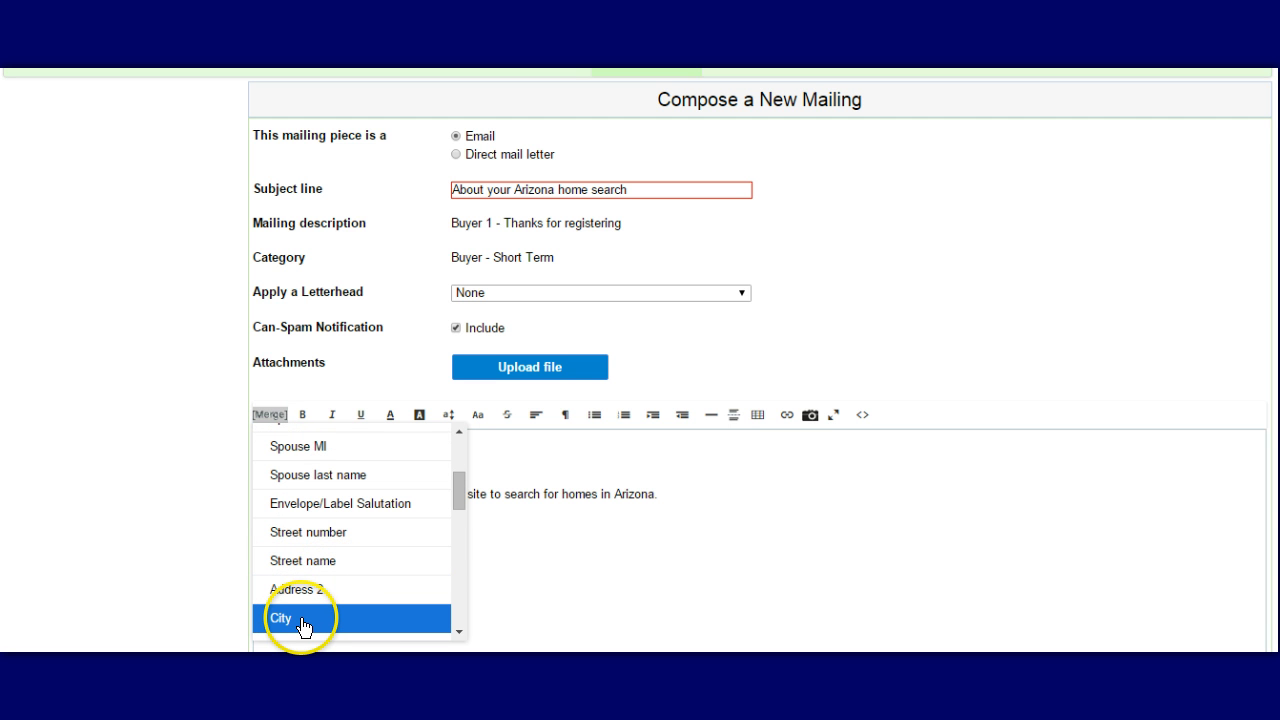
{"action": "left_click", "coordinate": [729, 591]}
Add the question "Are you looking to buy to invest or to occupy?" after the opening sentence
{"action": "left_click", "coordinate": [703, 493]}
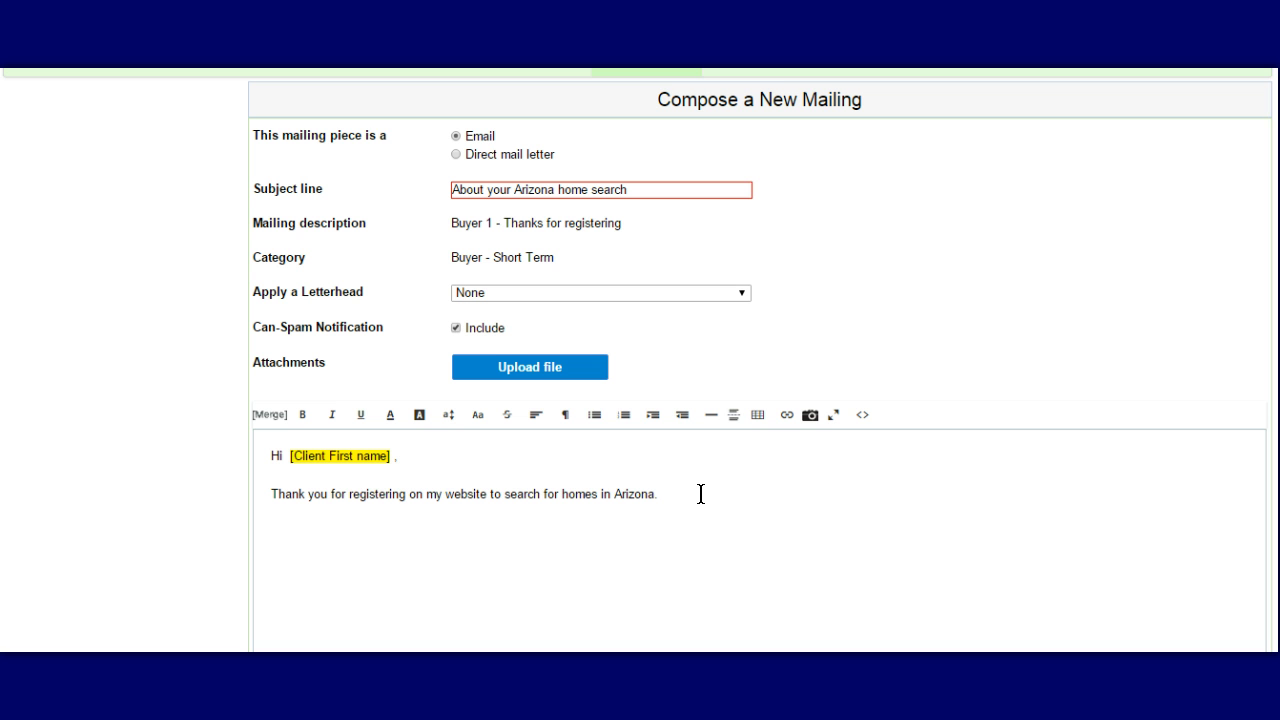
{"action": "type", "text": "Are you looking to buyer"}
{"action": "type", "text": "ithin the"}
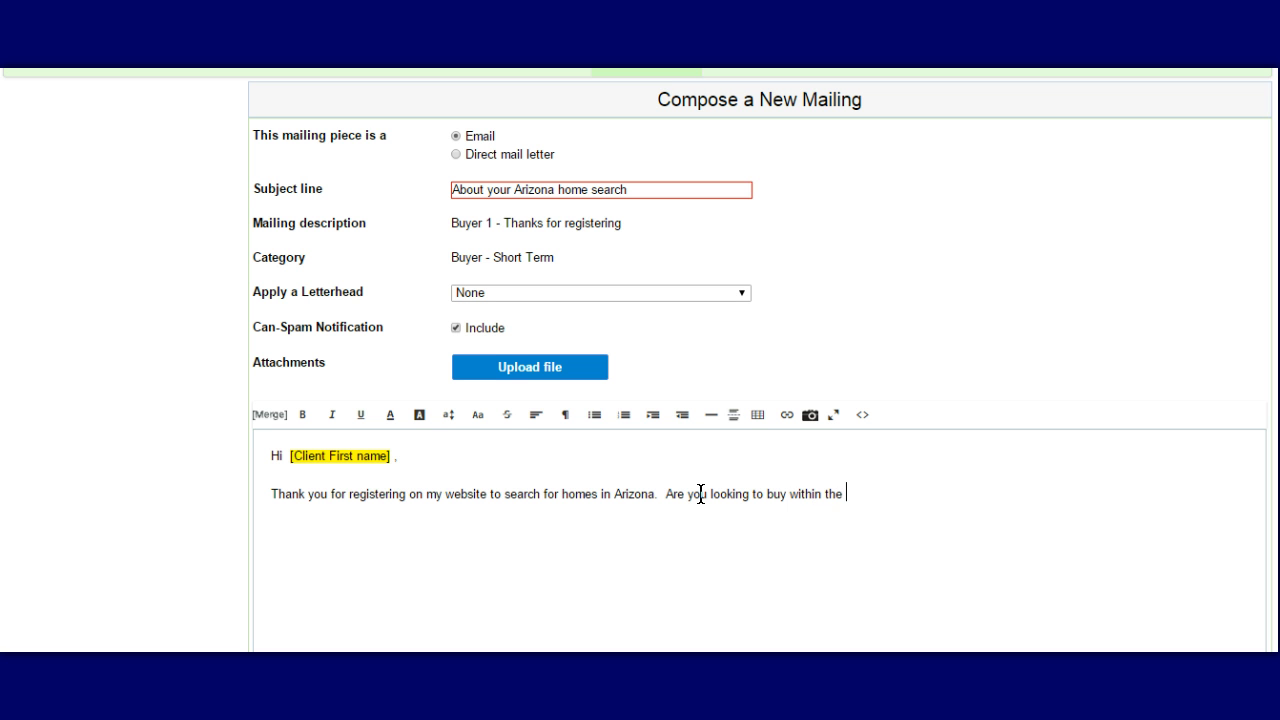
{"action": "key", "text": "BackSpace"}
{"action": "key", "text": "BackSpace"}
{"action": "key", "text": "BackSpace"}
{"action": "key", "text": "BackSpace"}
{"action": "key", "text": "BackSpace"}
{"action": "key", "text": "BackSpace"}
{"action": "key", "text": "BackSpace"}
{"action": "key", "text": "BackSpace"}
{"action": "type", "text": "vest or to occupay?"}
{"action": "key", "text": "BackSpace"}
{"action": "key", "text": "BackSpace"}
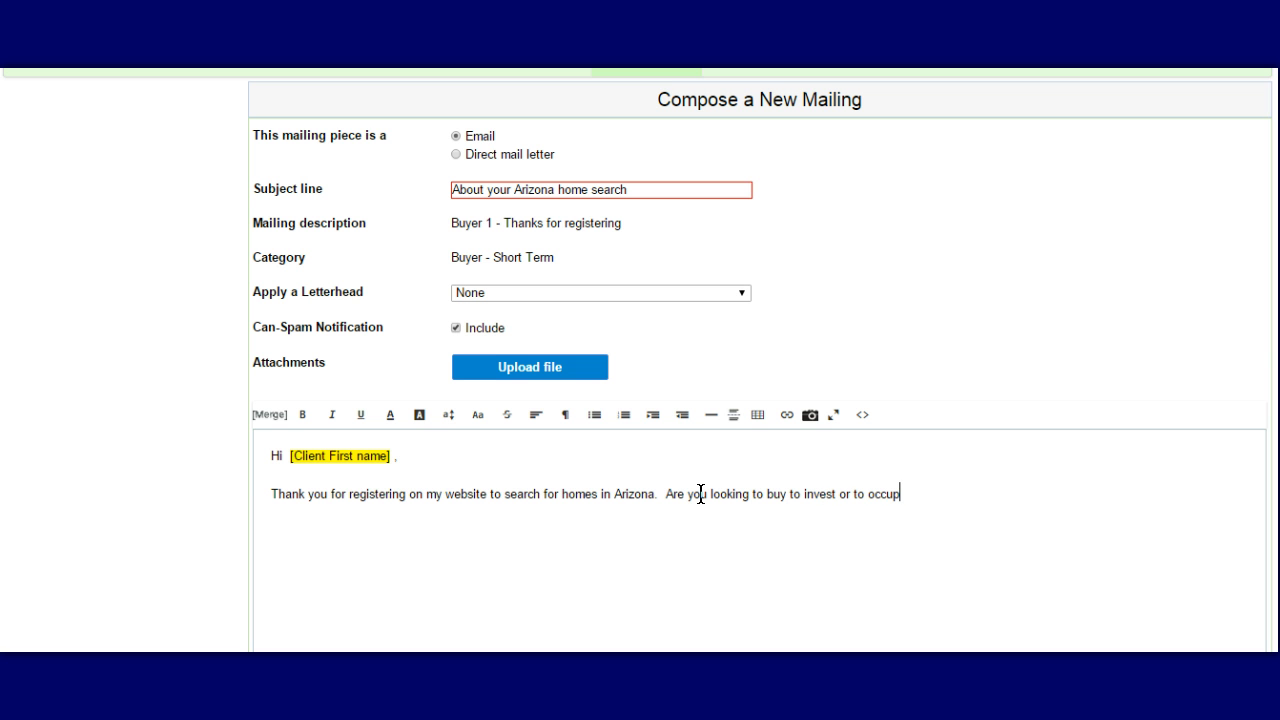
{"action": "type", "text": "yu"}
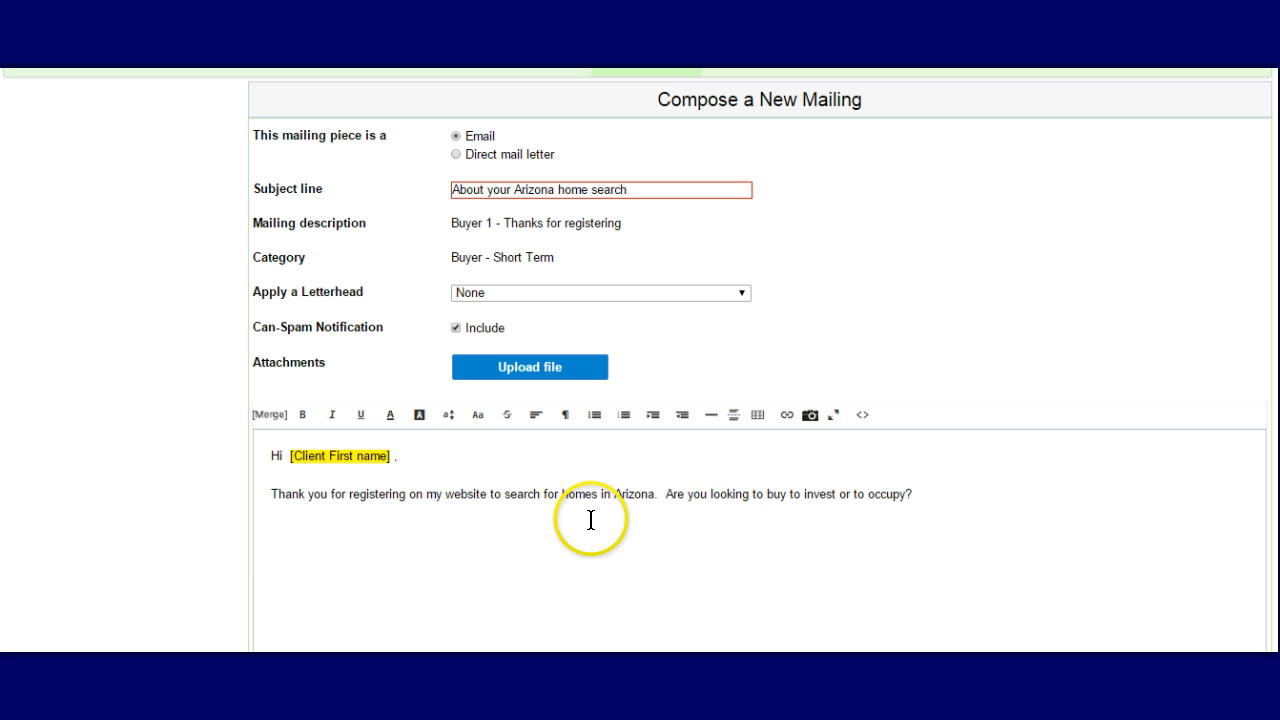
Insert the agent's Email Signature merge field below the message paragraph
{"action": "left_click", "coordinate": [268, 414]}
{"action": "scroll", "coordinate": [330, 474], "scroll_direction": "down", "scroll_amount": 10}
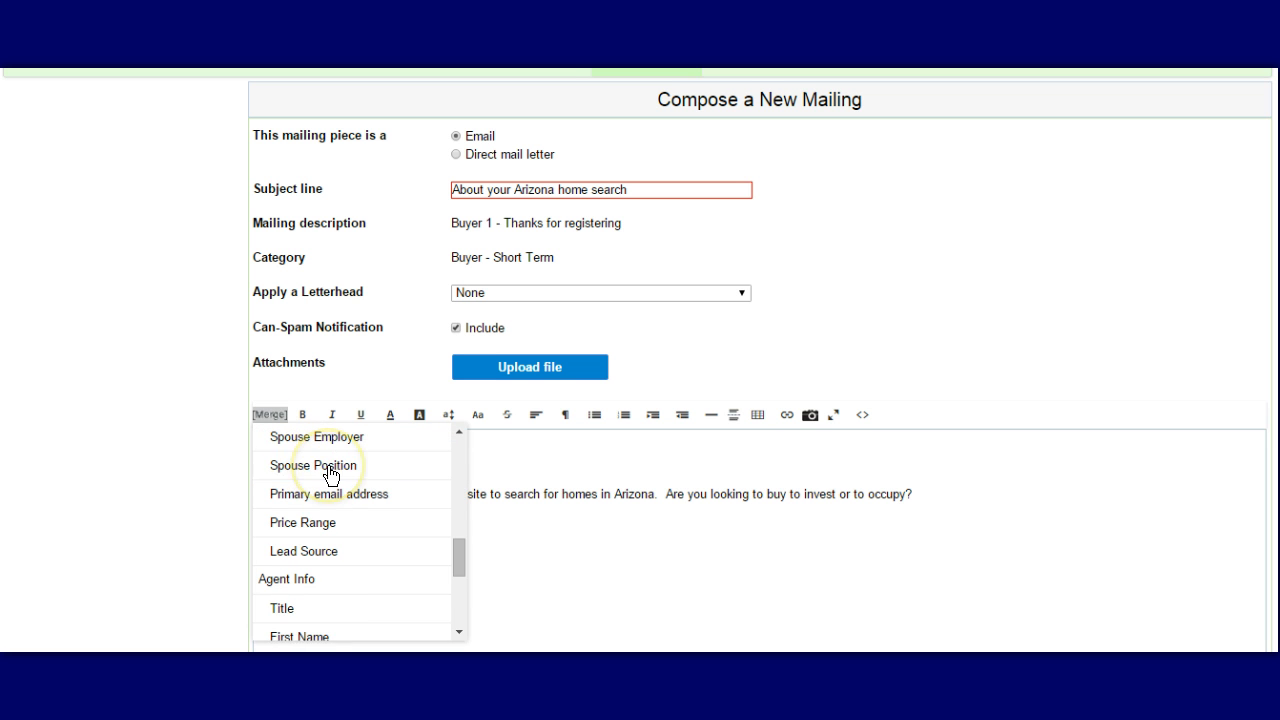
{"action": "scroll", "coordinate": [330, 474], "scroll_direction": "down", "scroll_amount": 5}
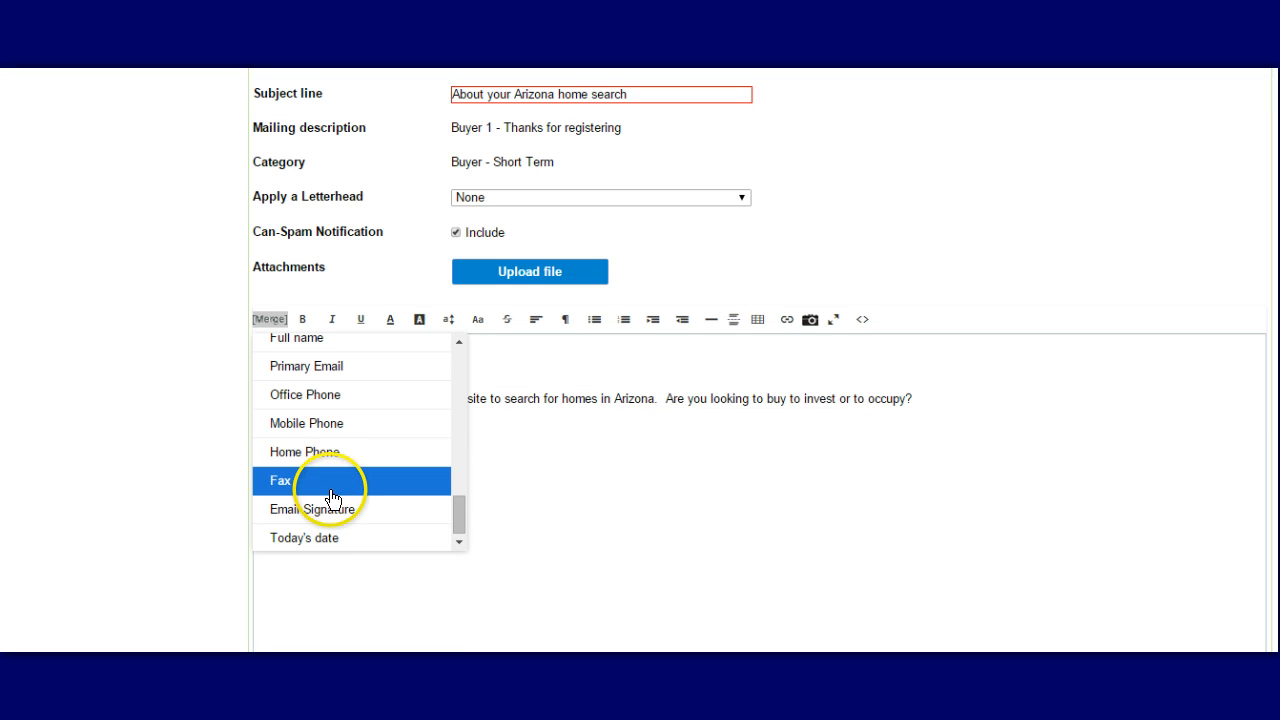
{"action": "left_click", "coordinate": [338, 512]}
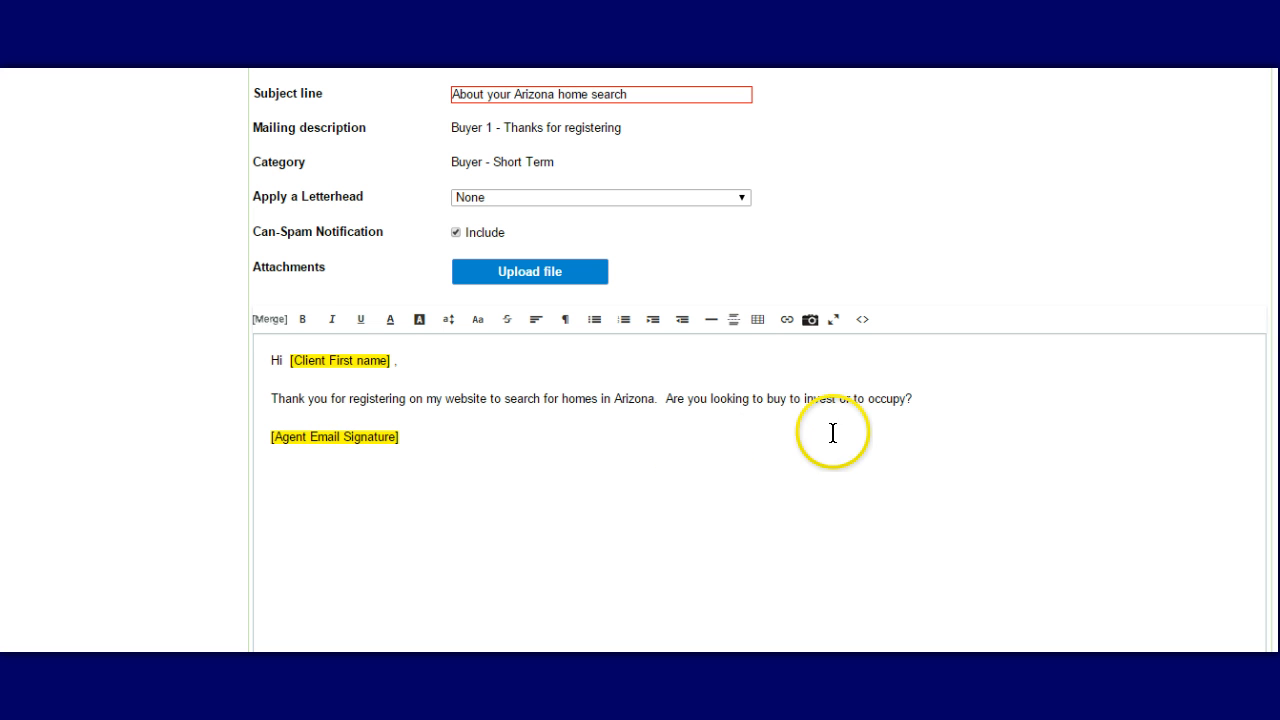
Save the composed email to the Mailing Piece Library
{"action": "left_click", "coordinate": [946, 396]}
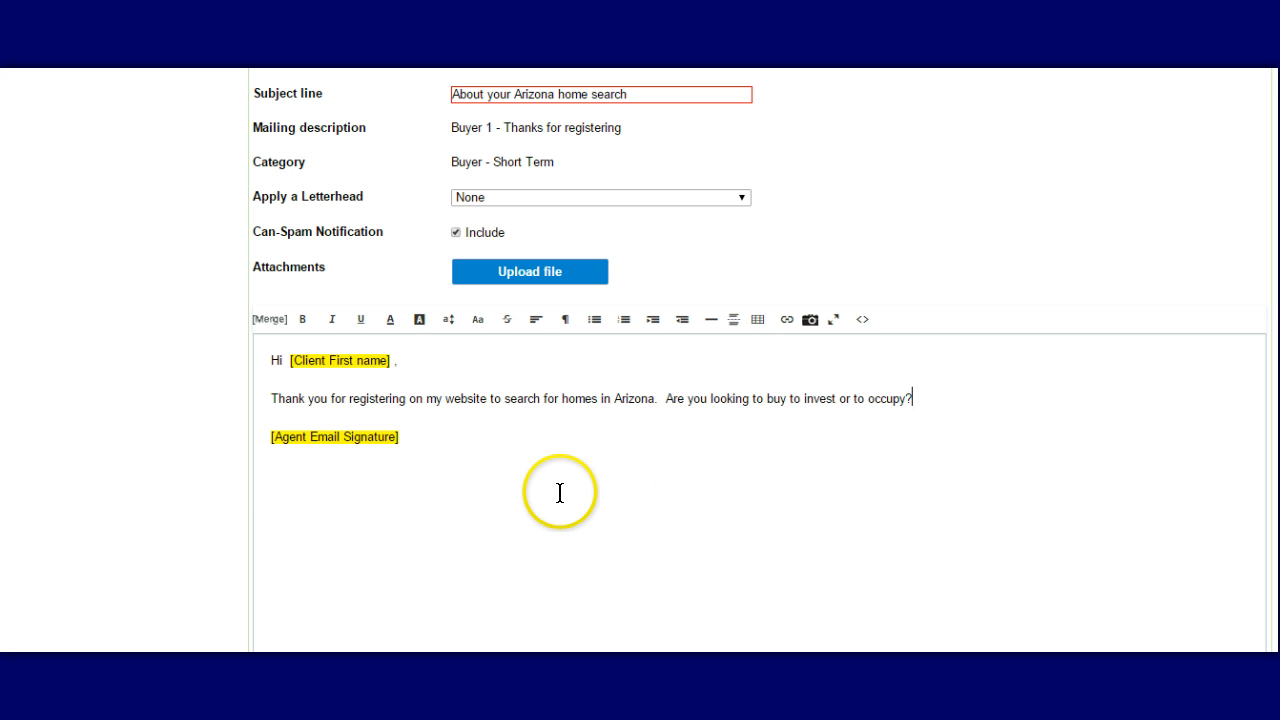
{"action": "scroll", "coordinate": [559, 490], "scroll_direction": "down", "scroll_amount": 1}
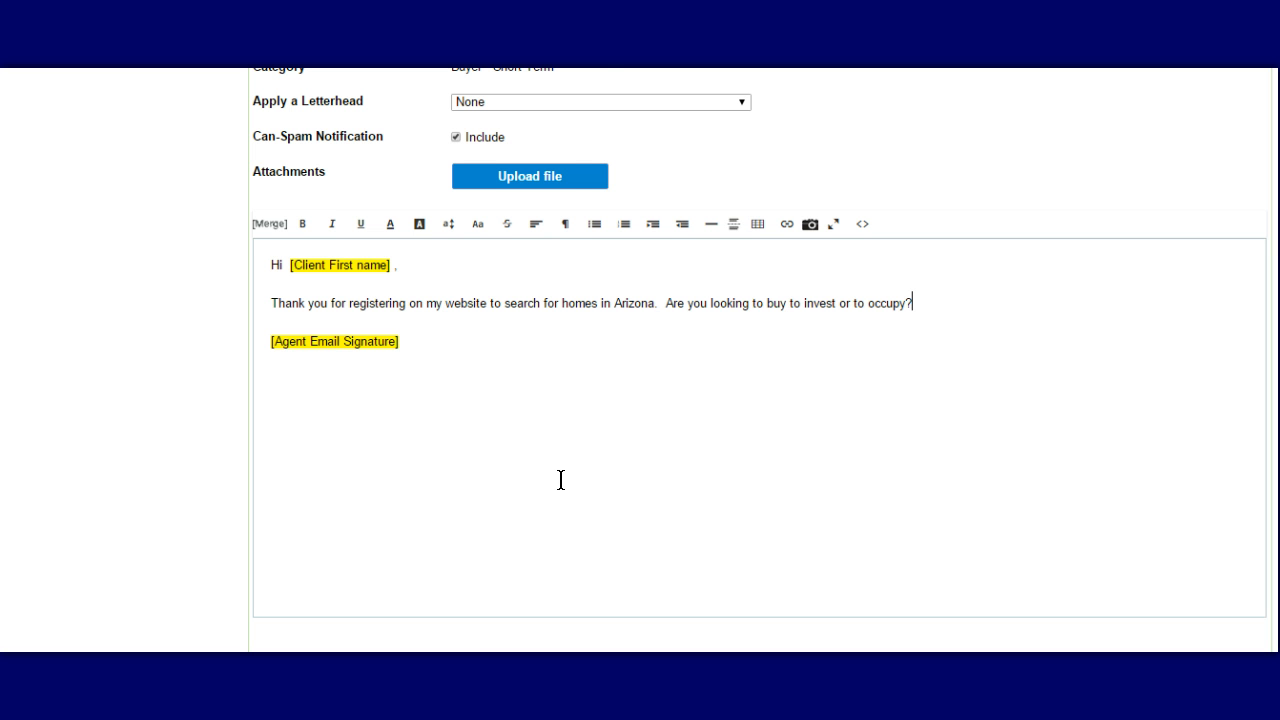
{"action": "scroll", "coordinate": [449, 469], "scroll_direction": "down", "scroll_amount": 1}
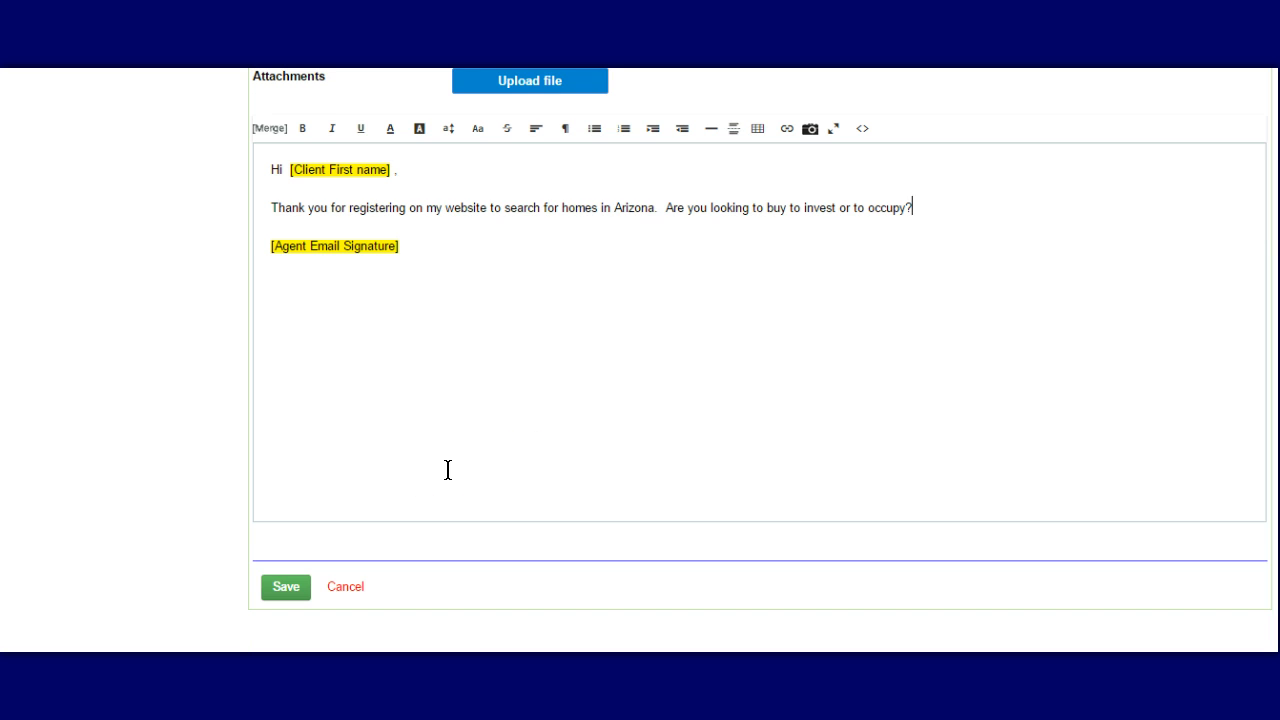
{"action": "scroll", "coordinate": [170, 500], "scroll_direction": "down", "scroll_amount": 1}
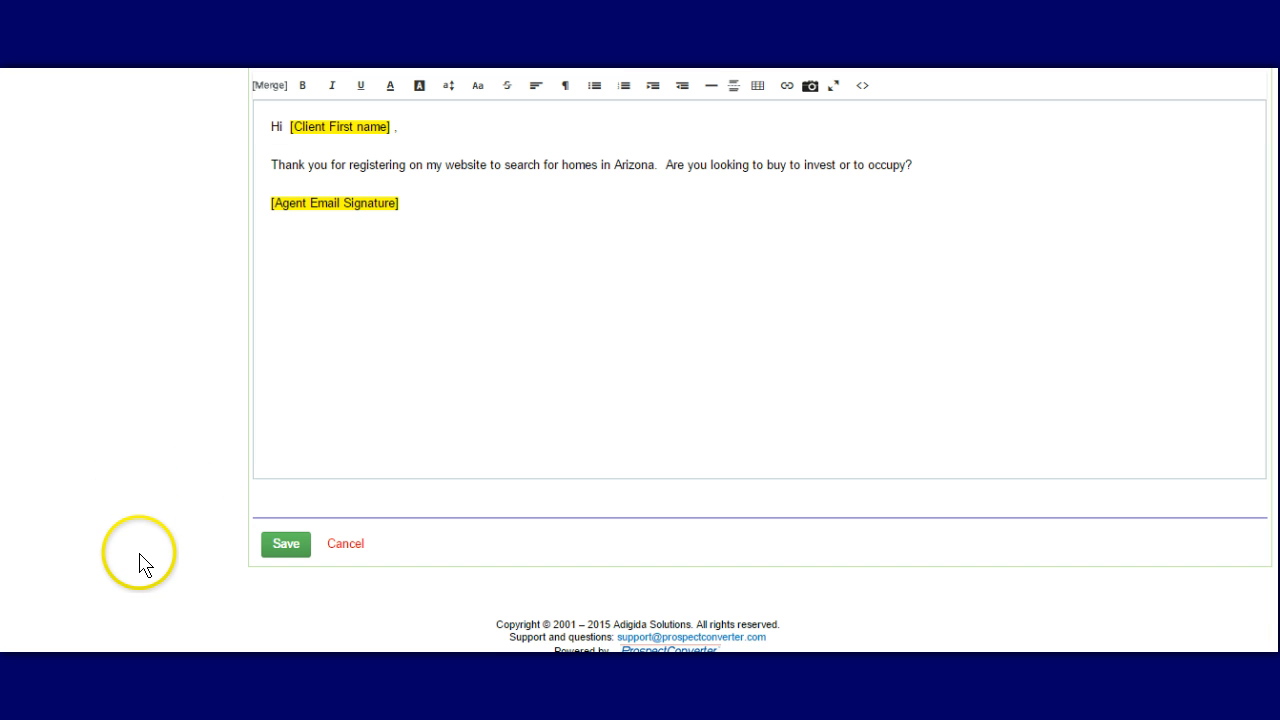
{"action": "left_click", "coordinate": [286, 548]}
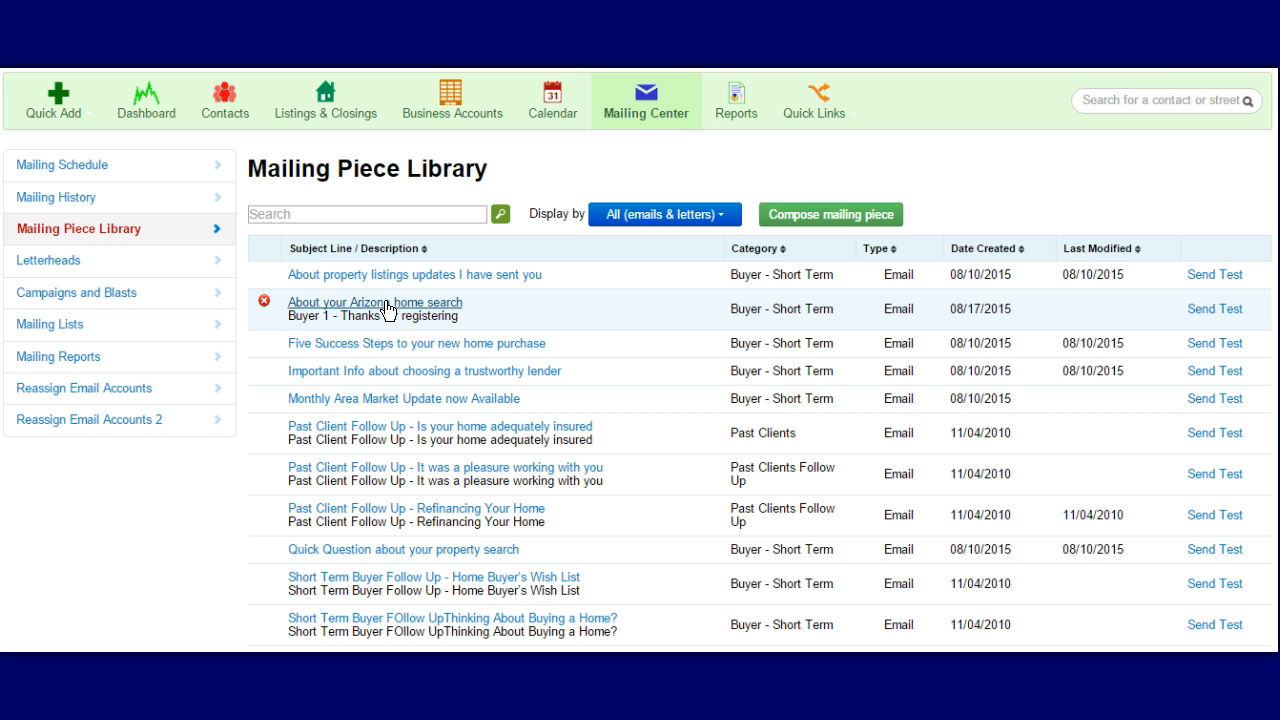
{"action": "left_click", "coordinate": [296, 306]}
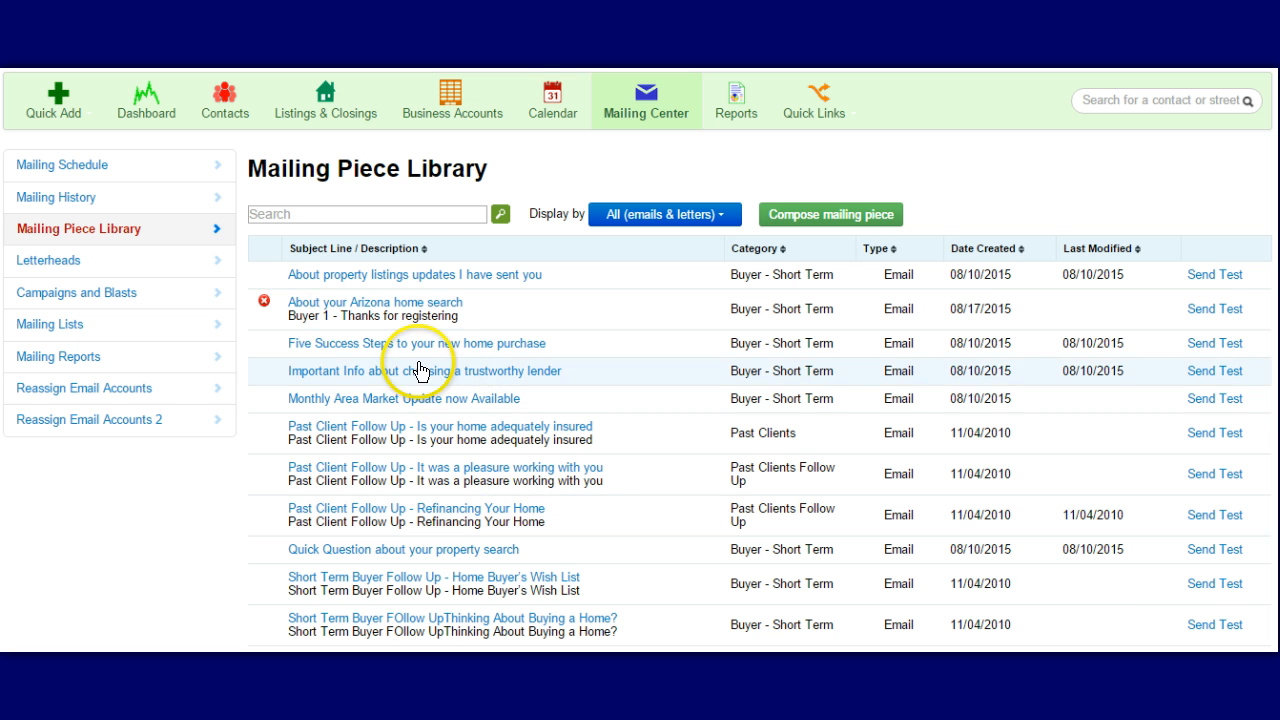
{"action": "scroll", "coordinate": [430, 305], "scroll_direction": "up", "scroll_amount": 1}
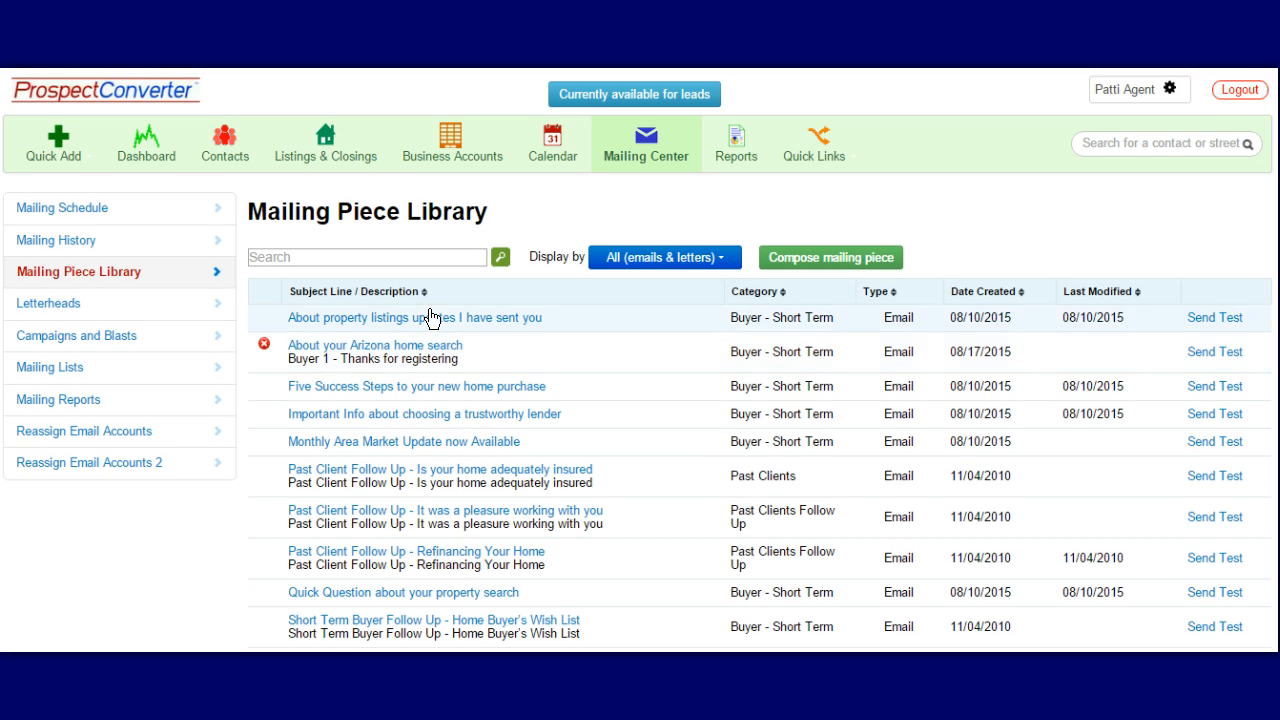
{"action": "left_click", "coordinate": [425, 350]}
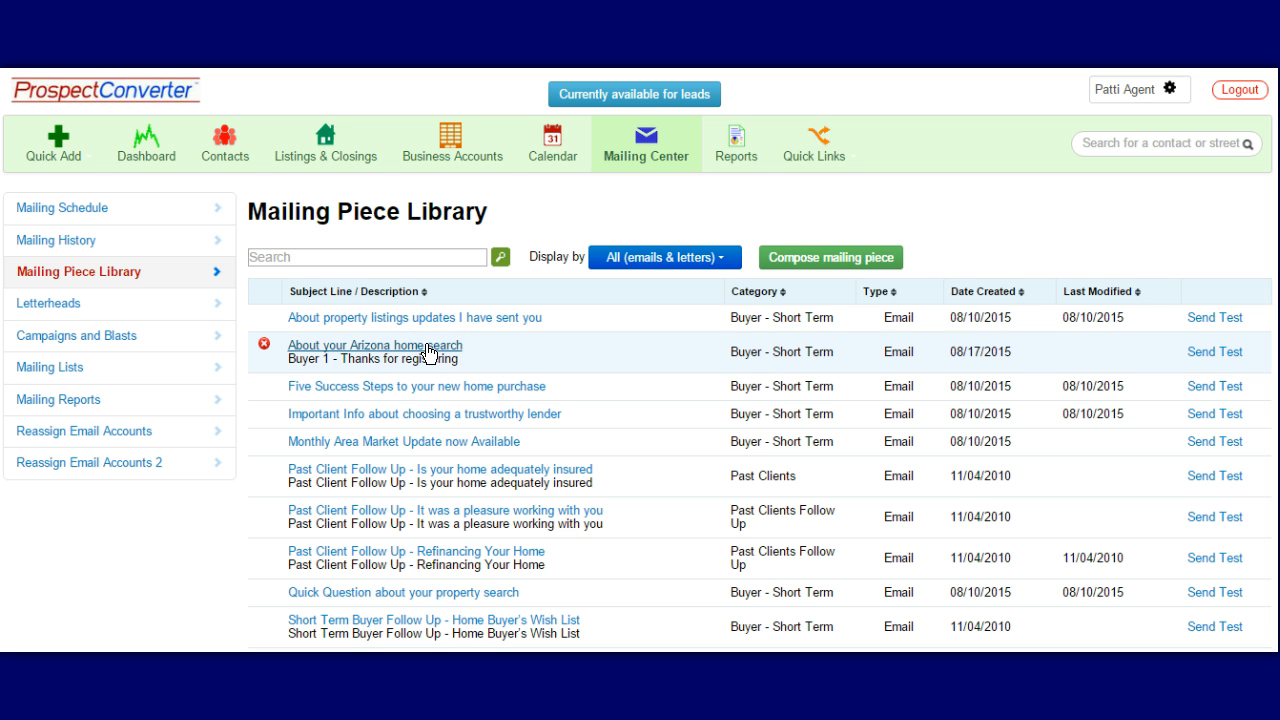
Open the mailings of the contact in pipeline stage "B3 -Buyer -Closed/Future Prospect" and start sending that contact a mailing piece
{"action": "left_click", "coordinate": [228, 150]}
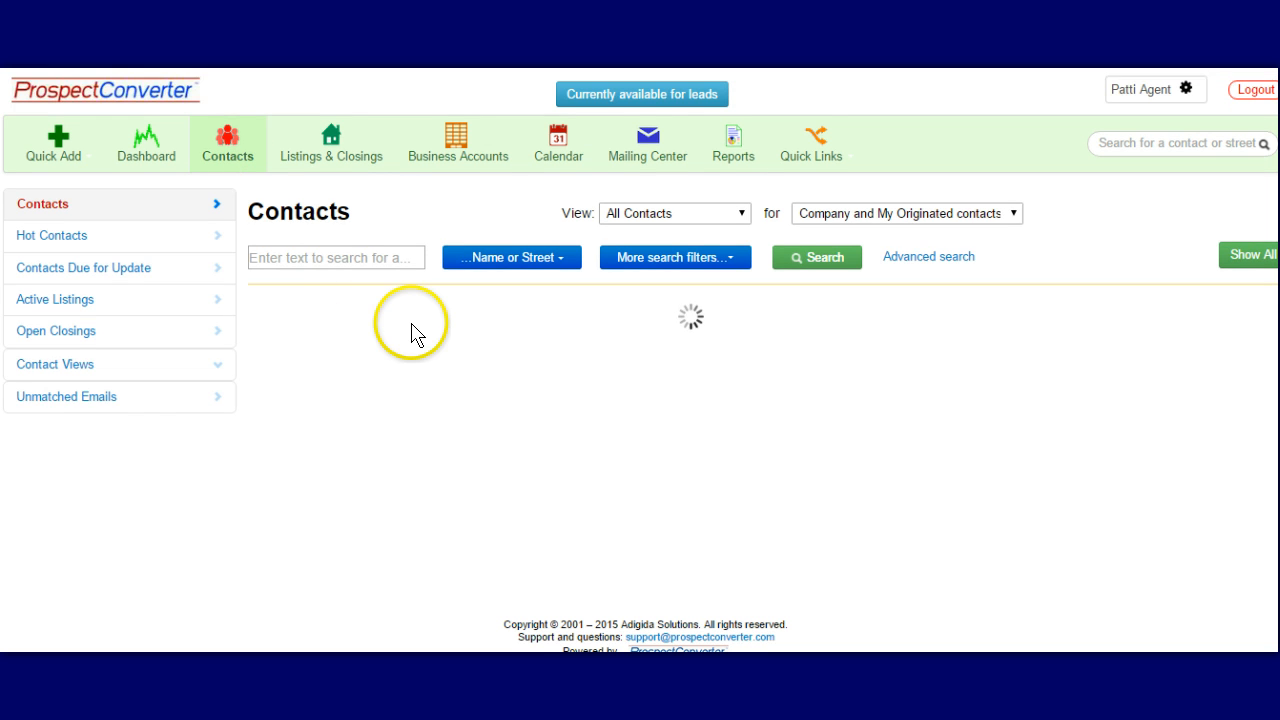
{"action": "mouse_move", "coordinate": [348, 412]}
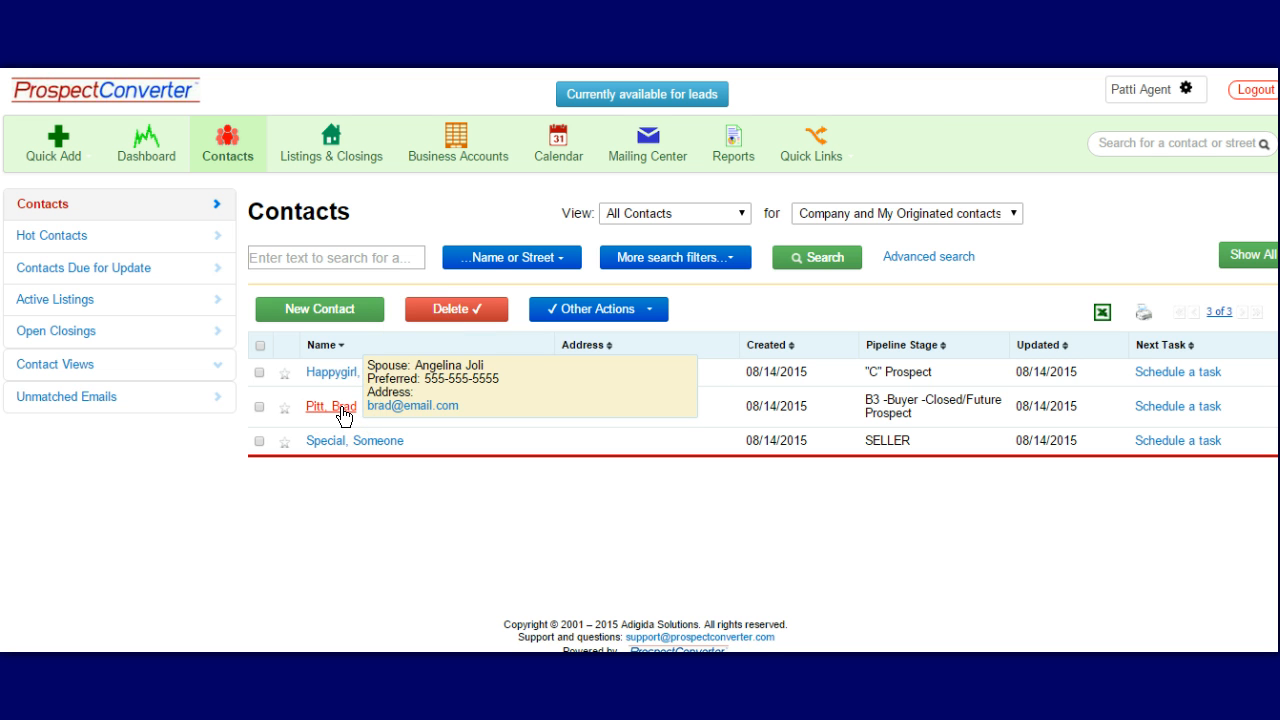
{"action": "left_click", "coordinate": [343, 410]}
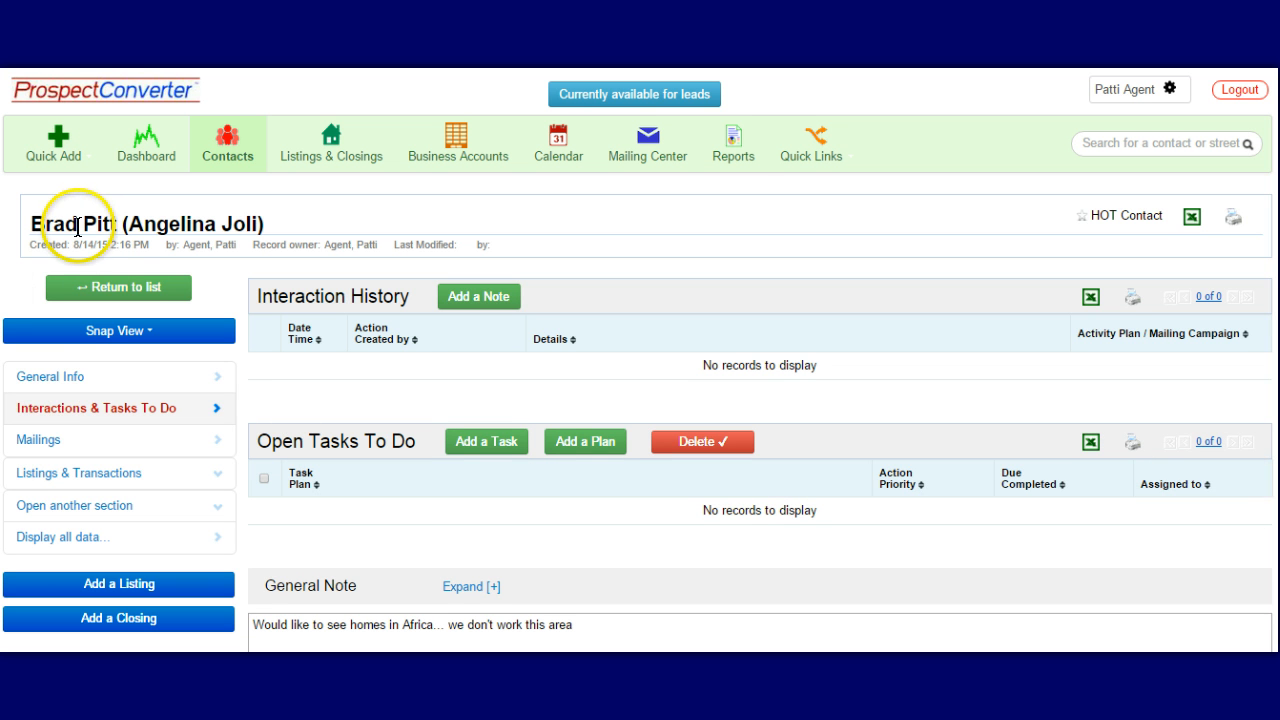
{"action": "left_click", "coordinate": [27, 445]}
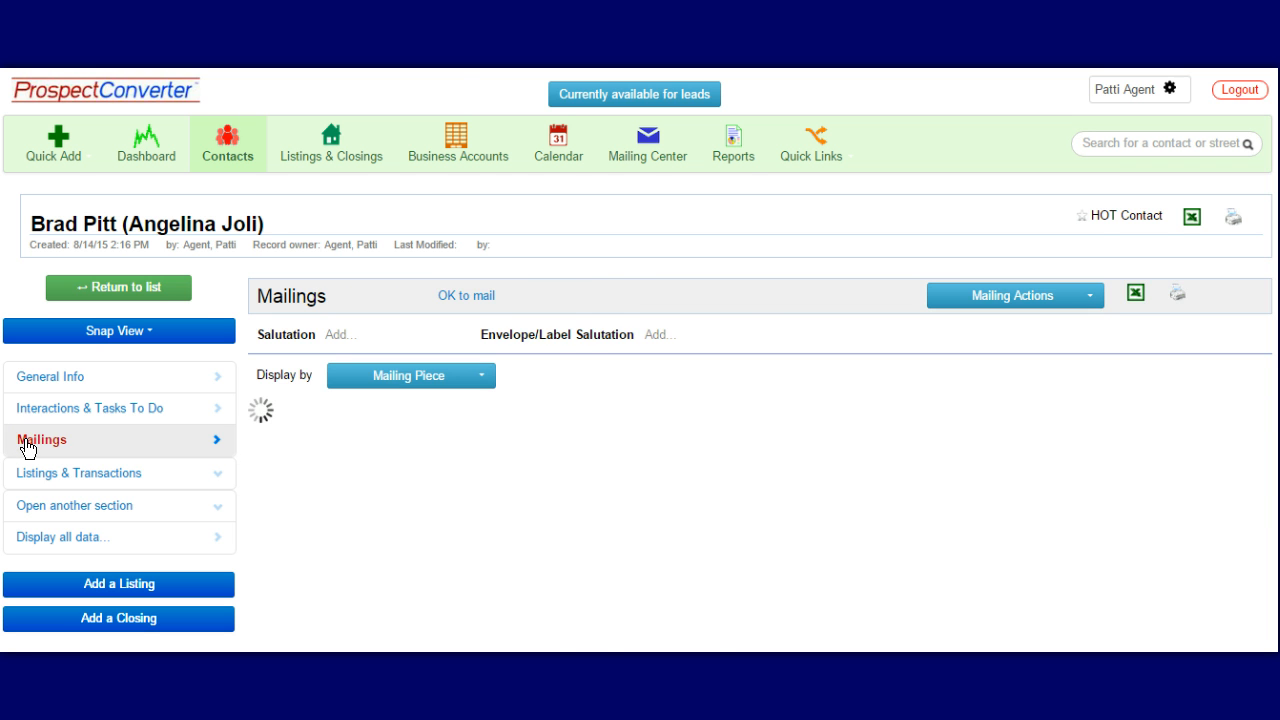
{"action": "scroll", "coordinate": [580, 480], "scroll_direction": "down", "scroll_amount": 1}
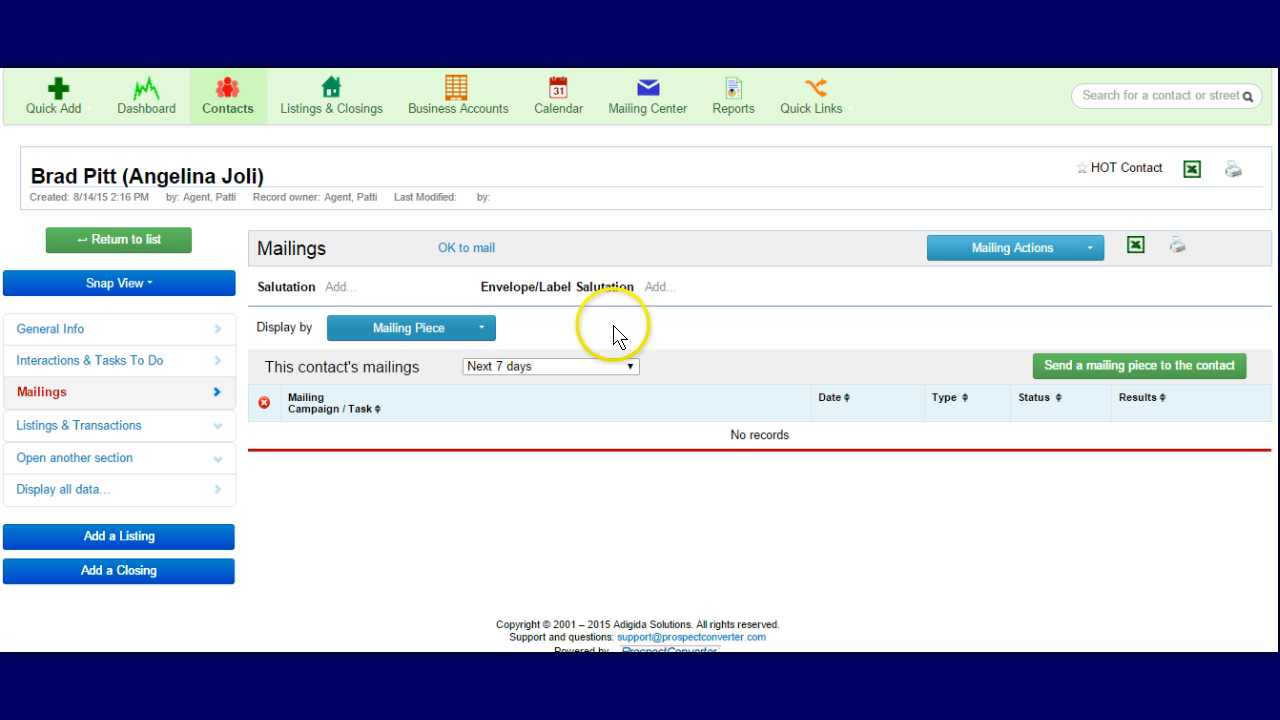
{"action": "left_click", "coordinate": [1111, 370]}
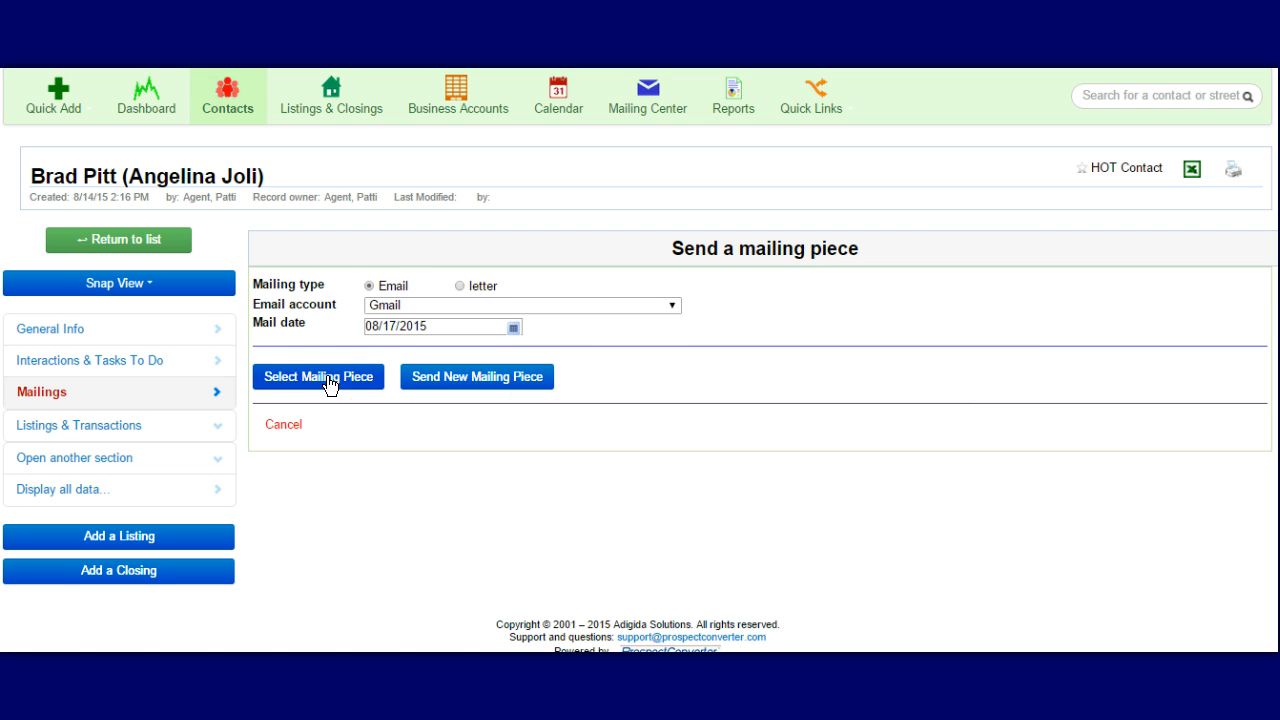
Check the available sending email accounts and the mail date calendar for this mailing
{"action": "left_click", "coordinate": [409, 305]}
{"action": "left_click", "coordinate": [409, 305]}
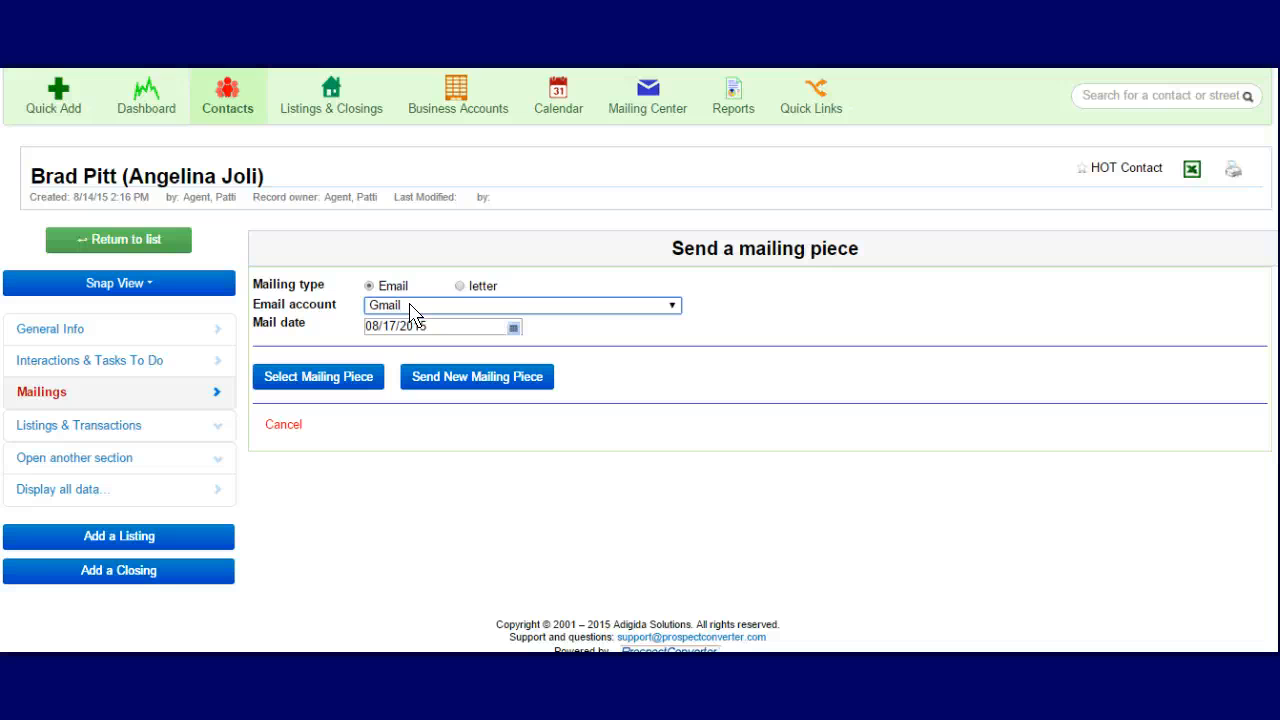
{"action": "left_click", "coordinate": [513, 333]}
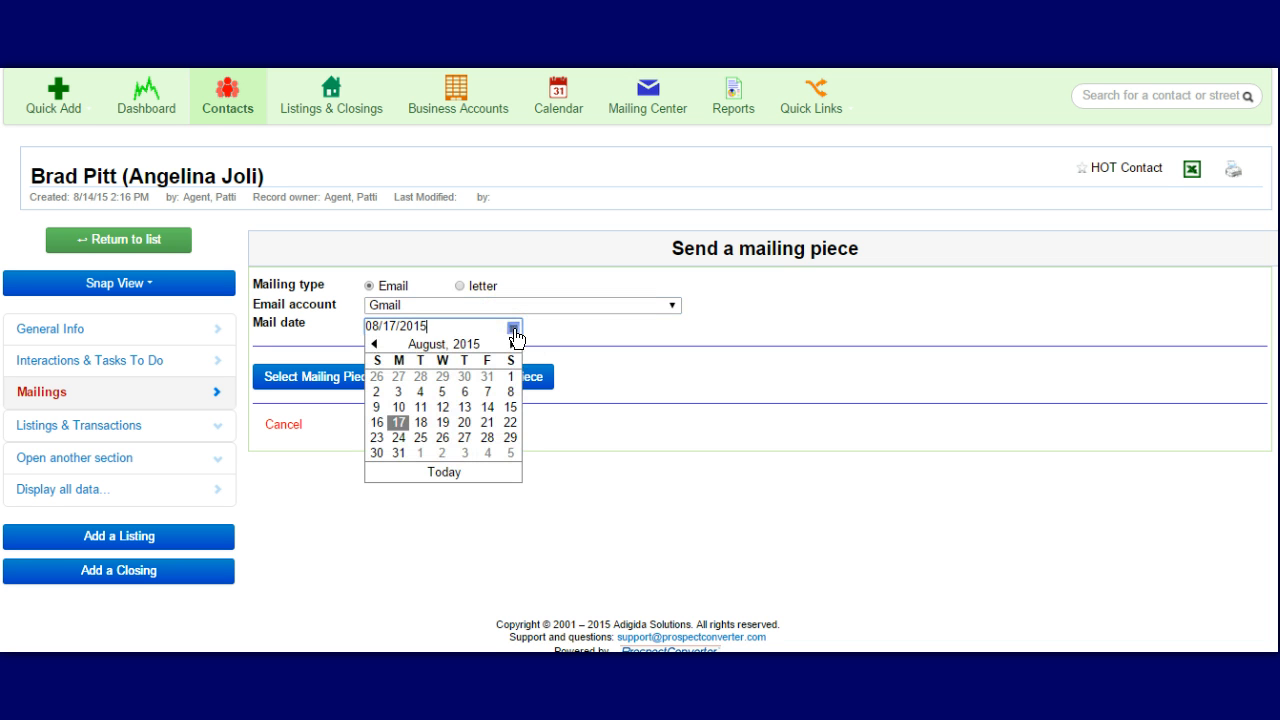
{"action": "left_click", "coordinate": [596, 334]}
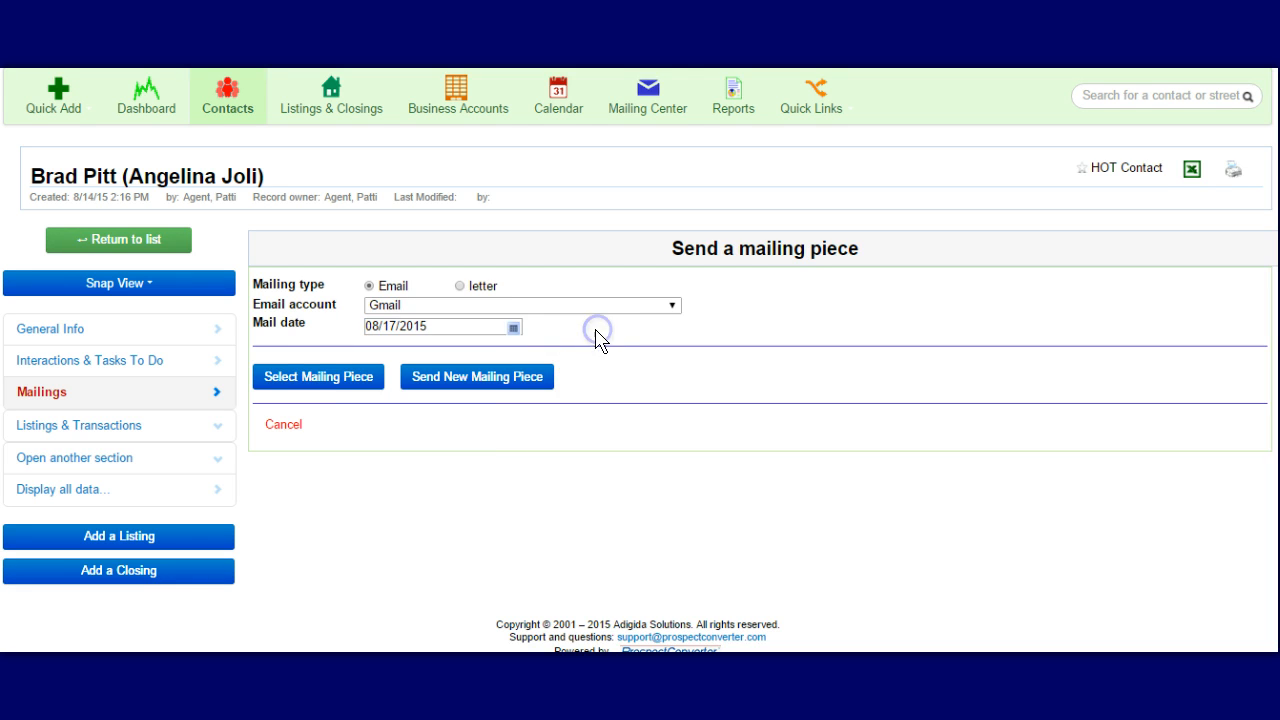
Choose the existing mailing piece "About your Arizona home search" for the contact
{"action": "left_click", "coordinate": [316, 380]}
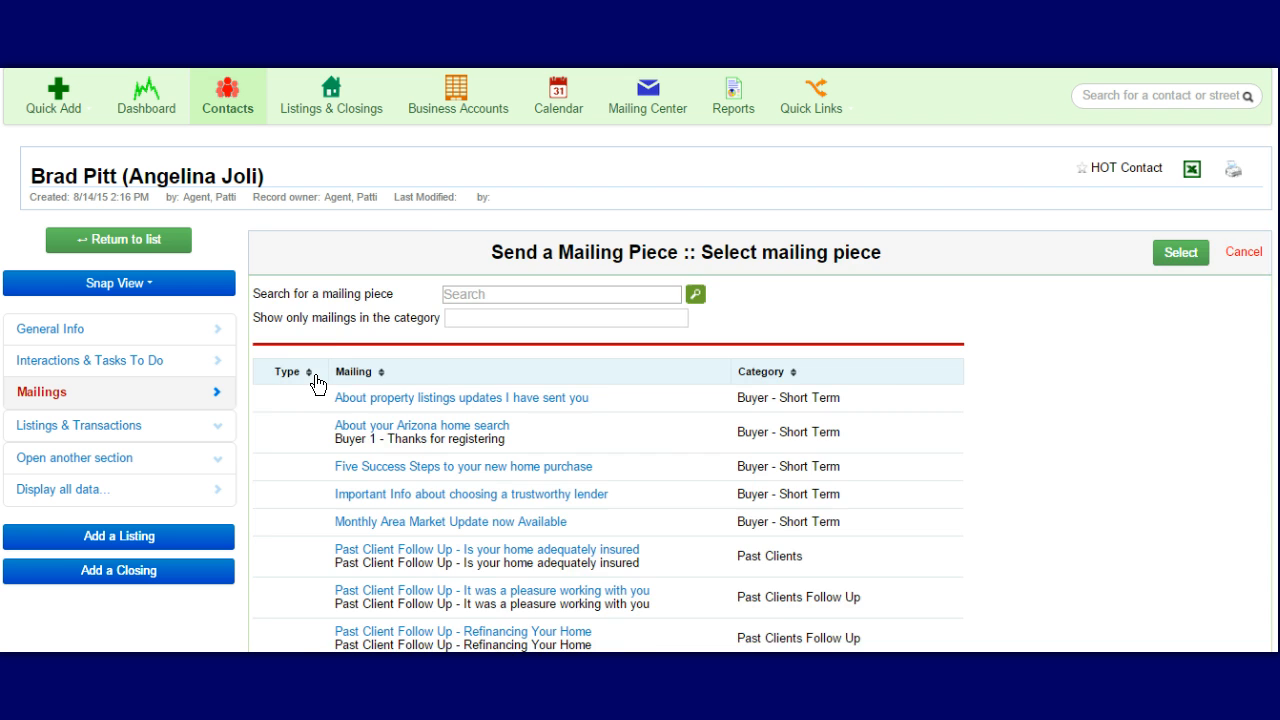
{"action": "scroll", "coordinate": [318, 385], "scroll_direction": "down", "scroll_amount": 1}
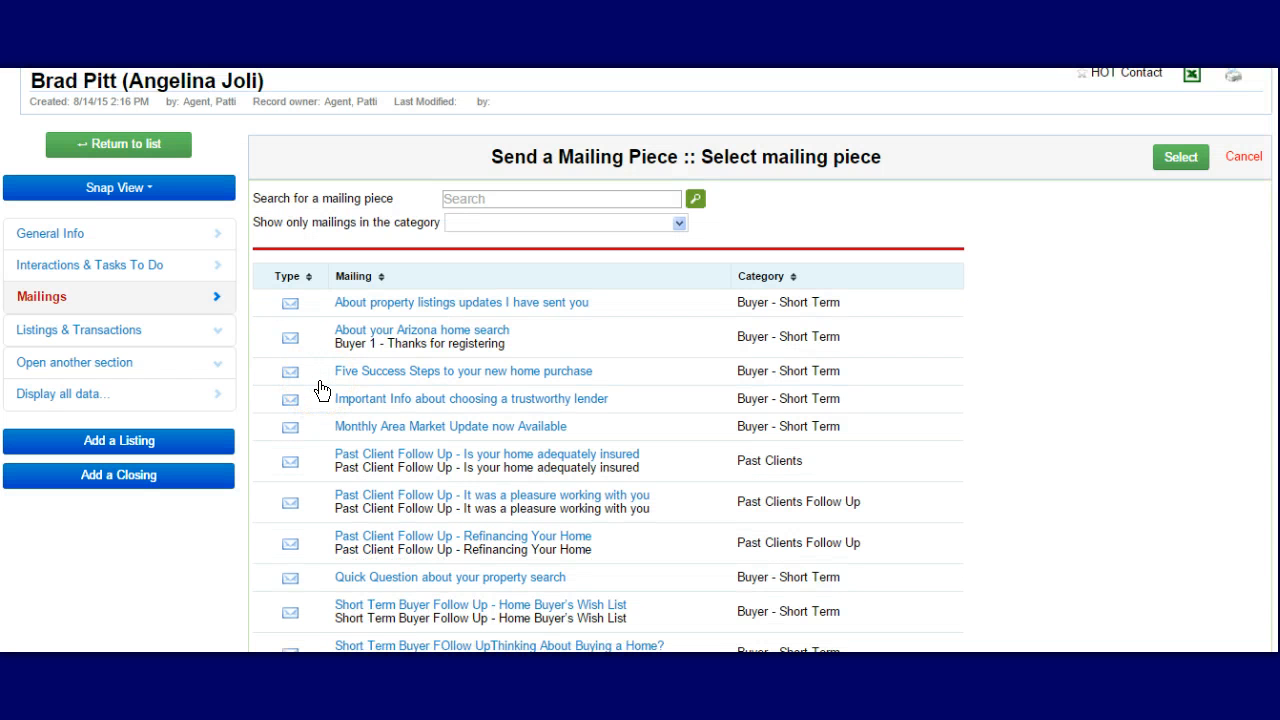
{"action": "left_click", "coordinate": [366, 338]}
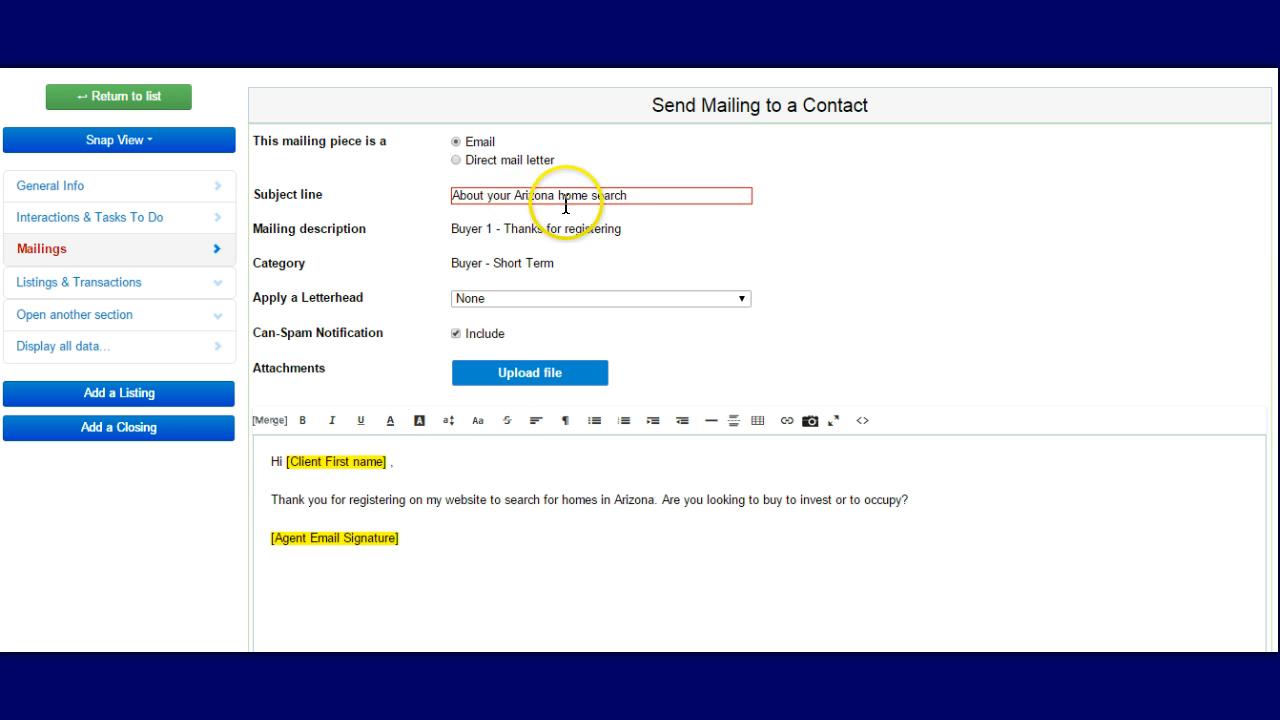
Prefix the subject line with the contact's first name and a comma, and send the mailing
{"action": "left_click", "coordinate": [453, 194]}
{"action": "type", "text": "Brad,"}
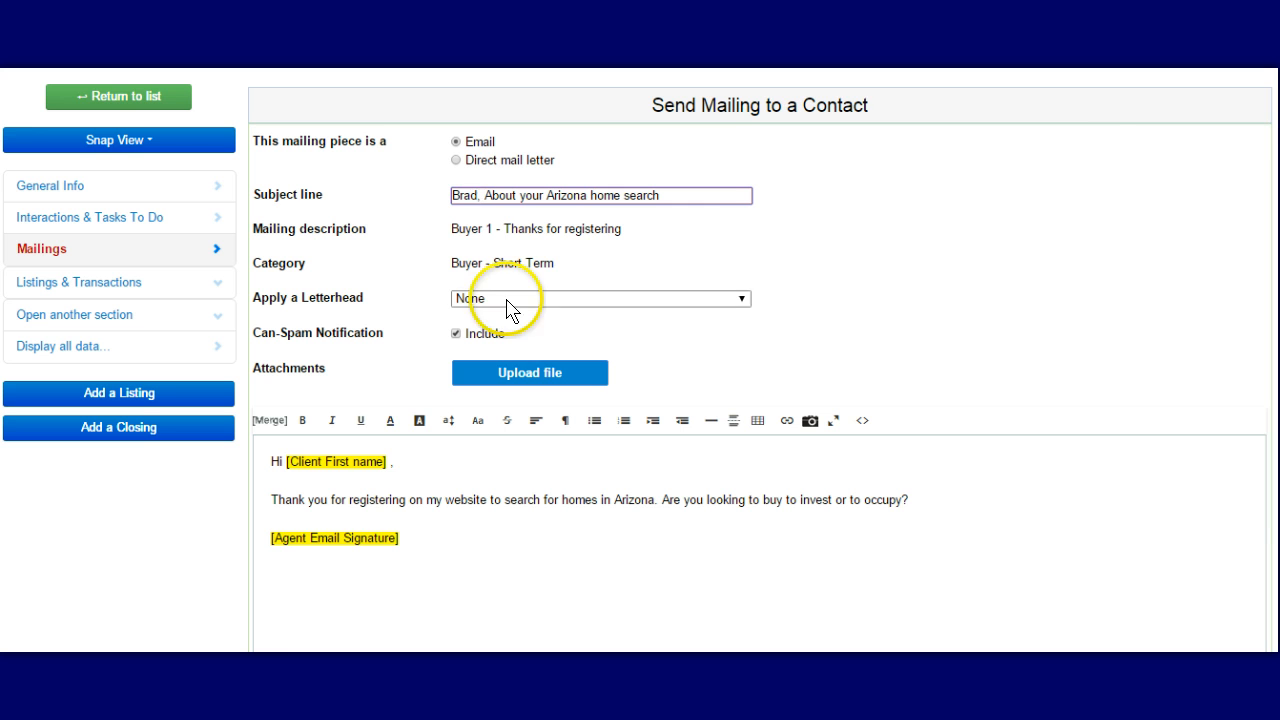
{"action": "scroll", "coordinate": [540, 312], "scroll_direction": "up", "scroll_amount": 1}
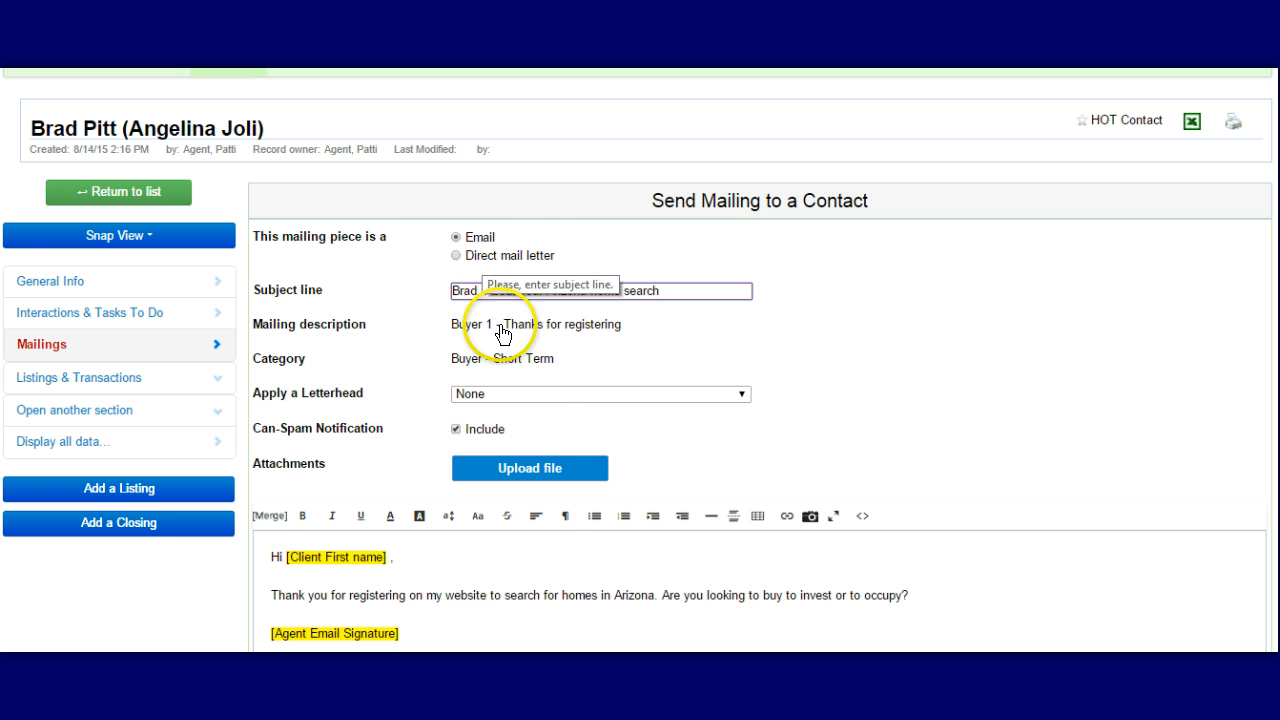
{"action": "scroll", "coordinate": [608, 534], "scroll_direction": "down", "scroll_amount": 1}
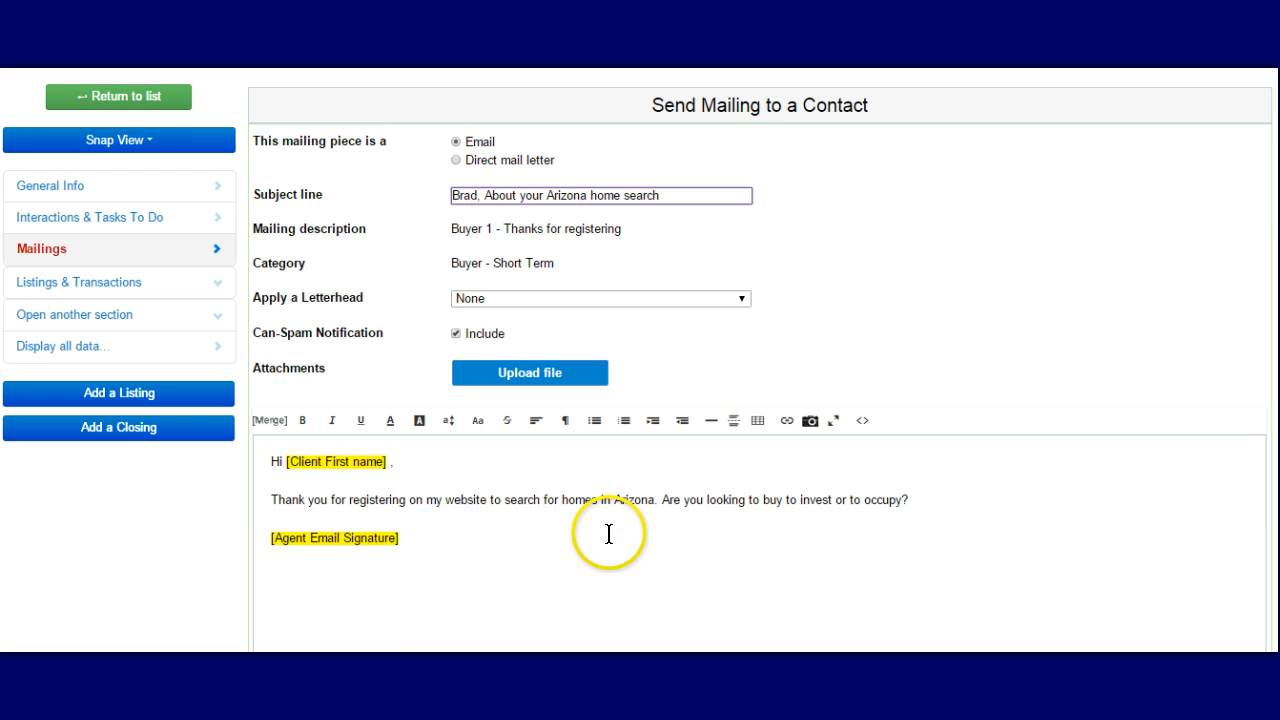
{"action": "scroll", "coordinate": [608, 534], "scroll_direction": "down", "scroll_amount": 3}
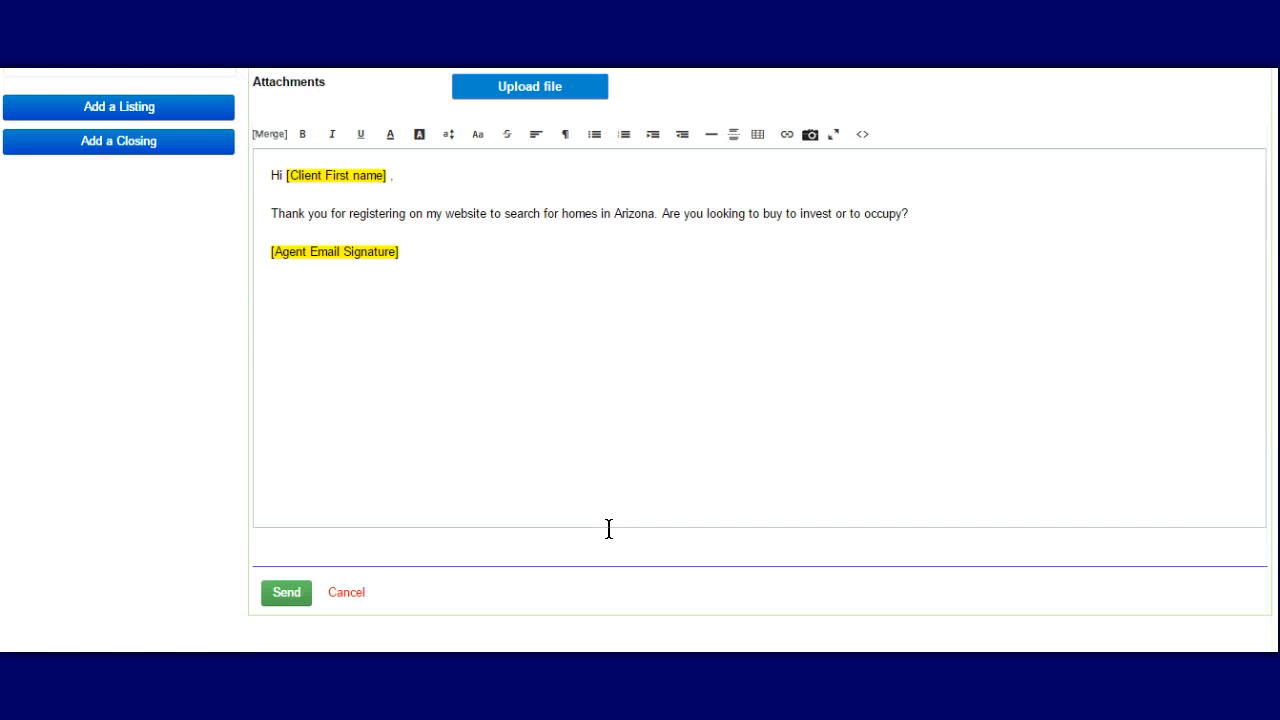
{"action": "left_click", "coordinate": [285, 596]}
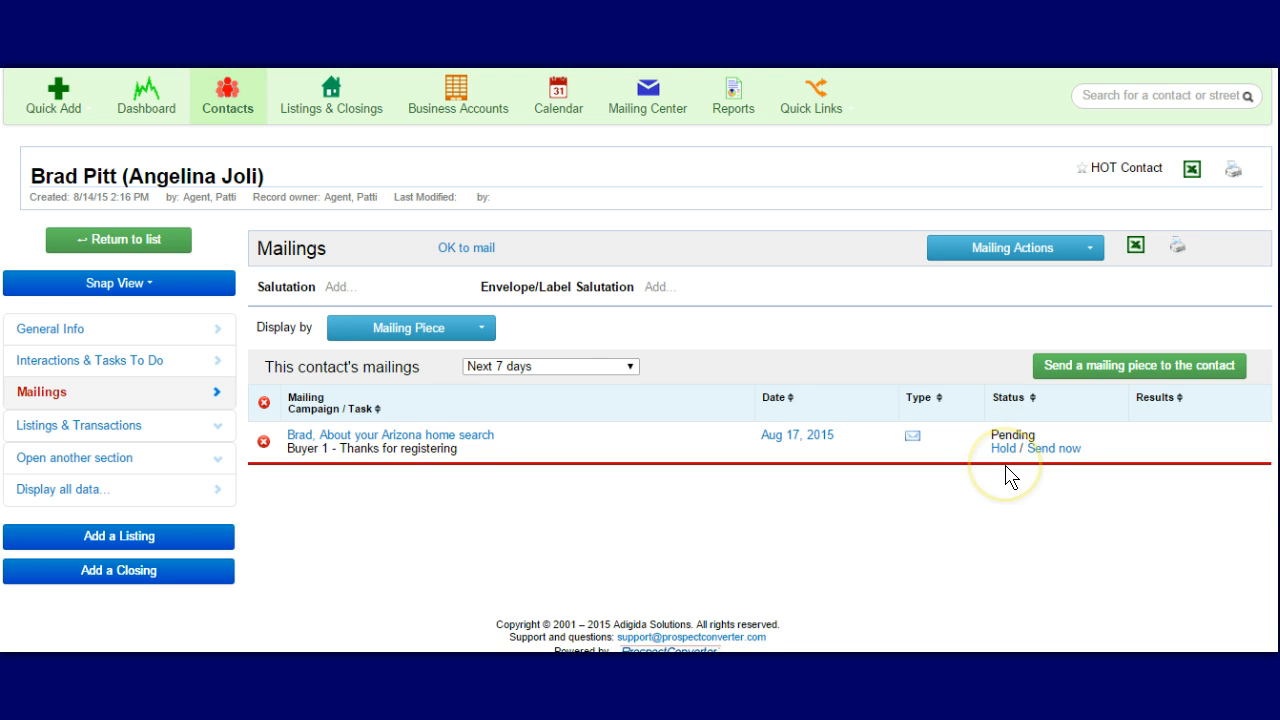
Reload the contact's mailings list and examine the entry for the "Buyer 1 - Thanks for registering" mailing
{"action": "left_click", "coordinate": [48, 394]}
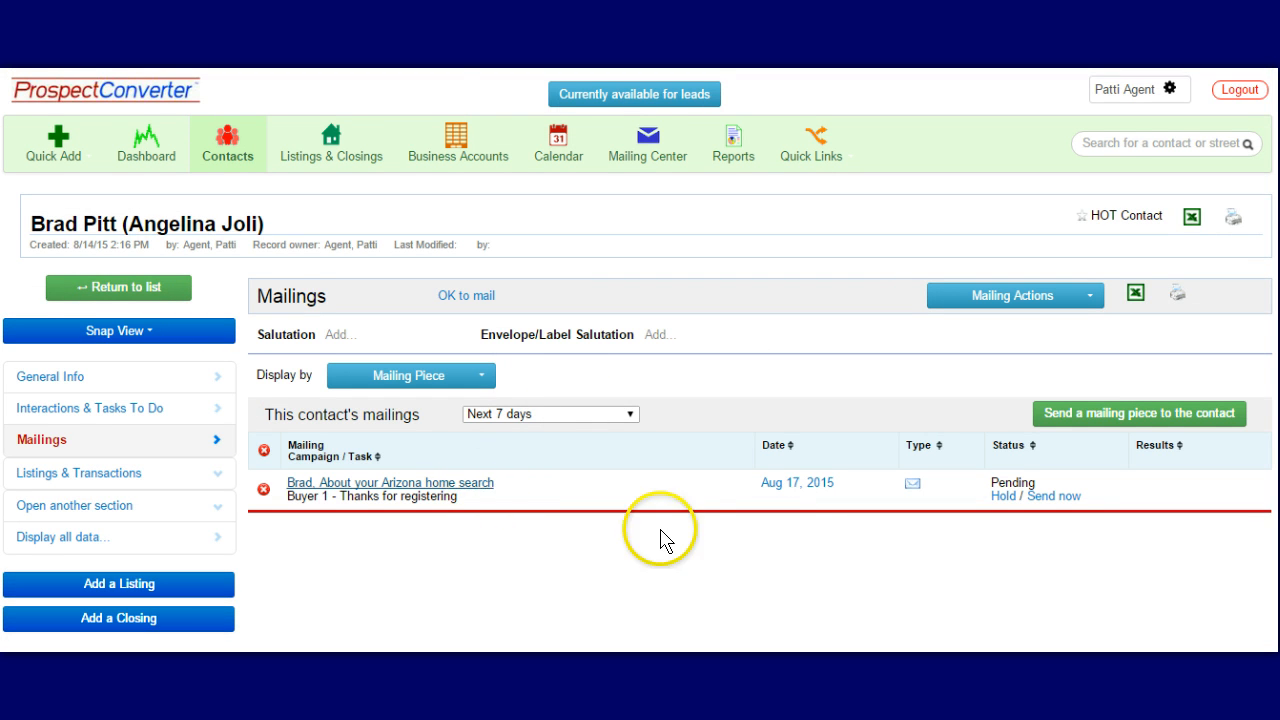
{"action": "scroll", "coordinate": [686, 515], "scroll_direction": "down", "scroll_amount": 1}
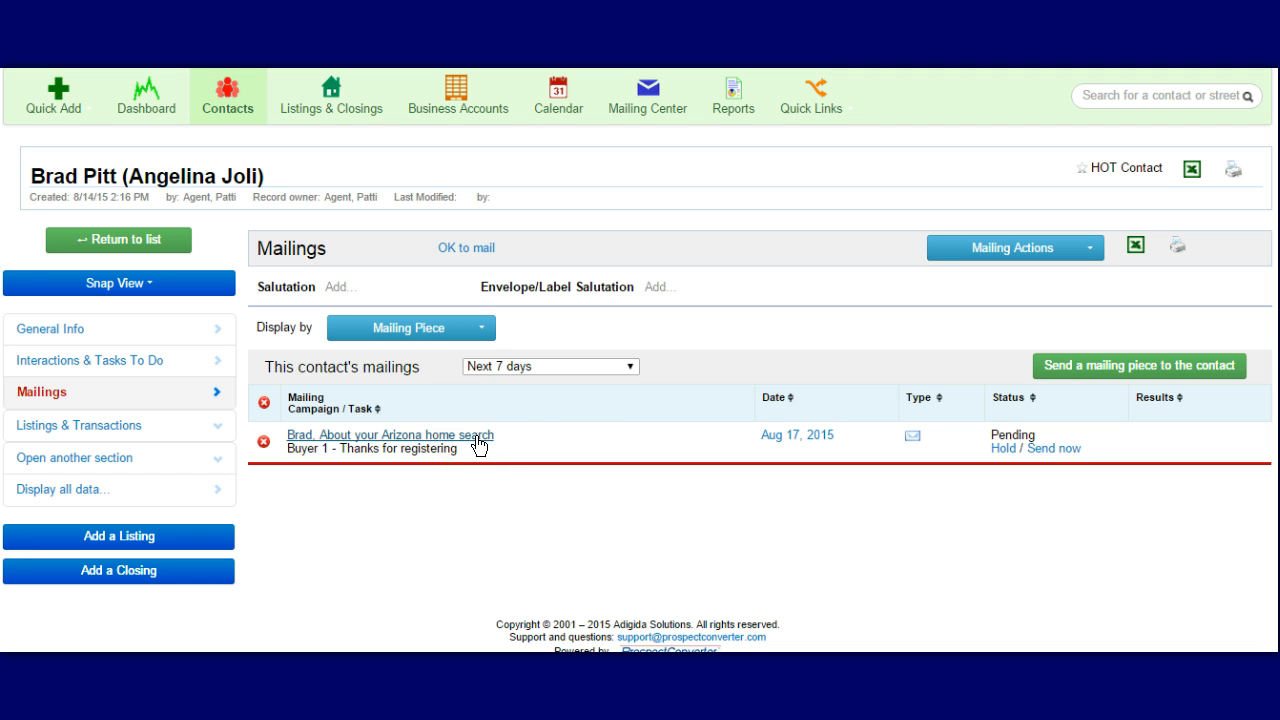
{"action": "left_click", "coordinate": [577, 538]}
{"action": "left_click", "coordinate": [680, 652]}
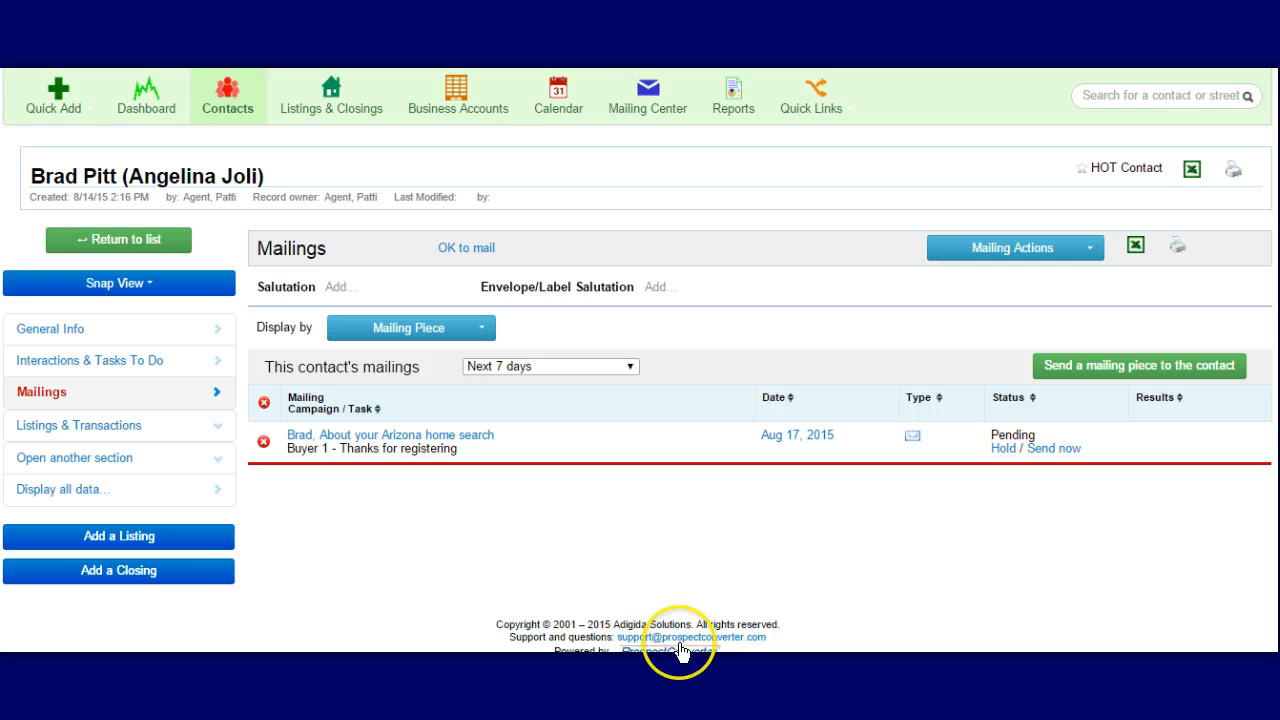